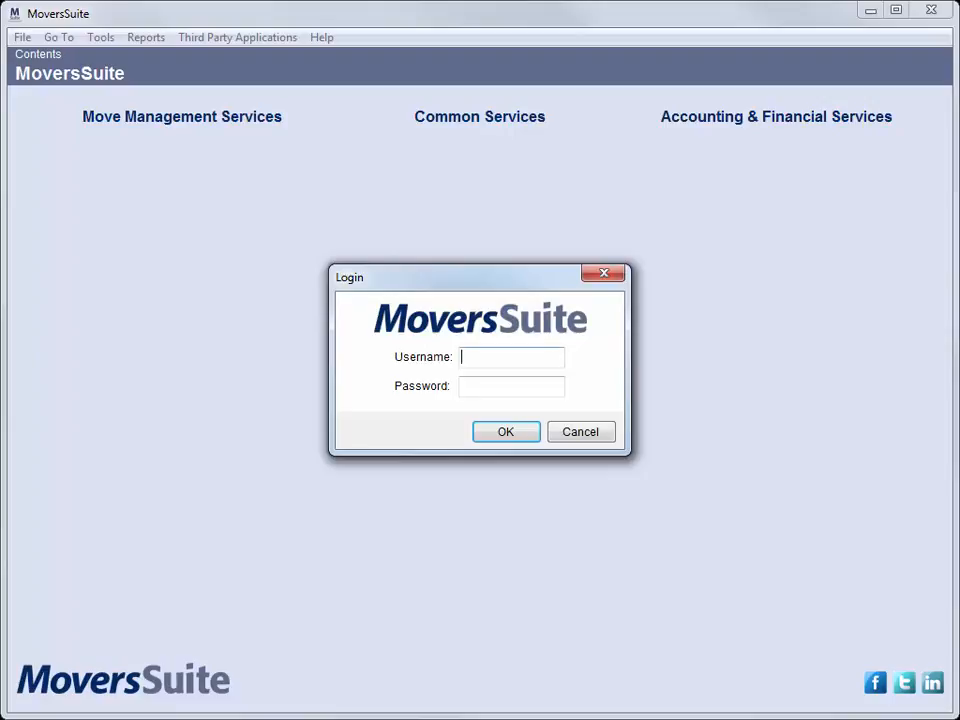
Log in to MoversSuite with the user's username and password
text(auser)
key(Tab)
text(*****)
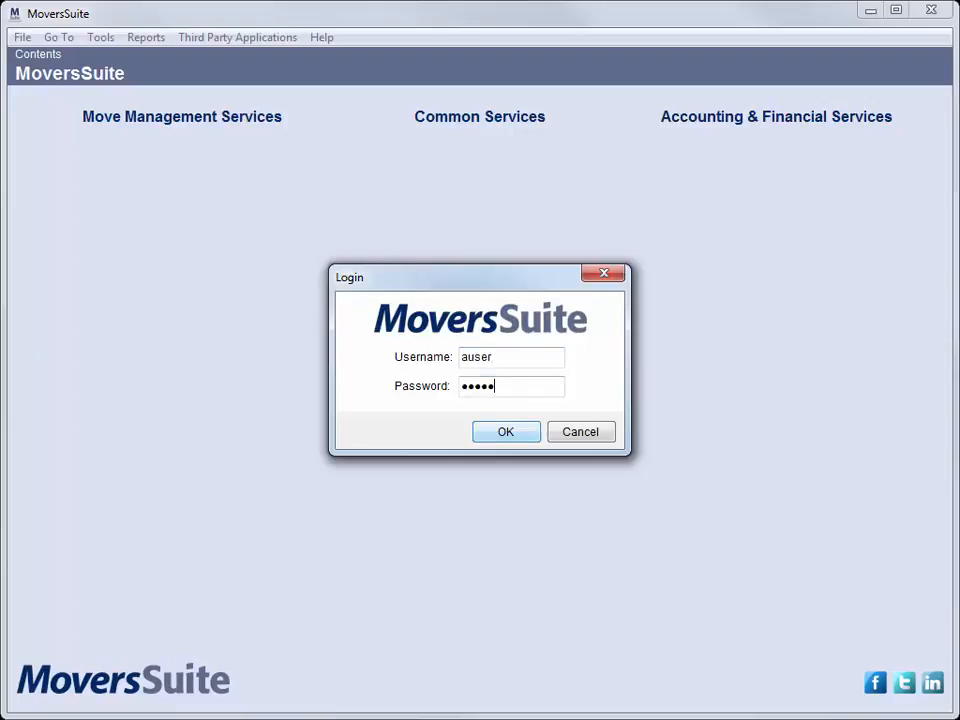
key(Return)
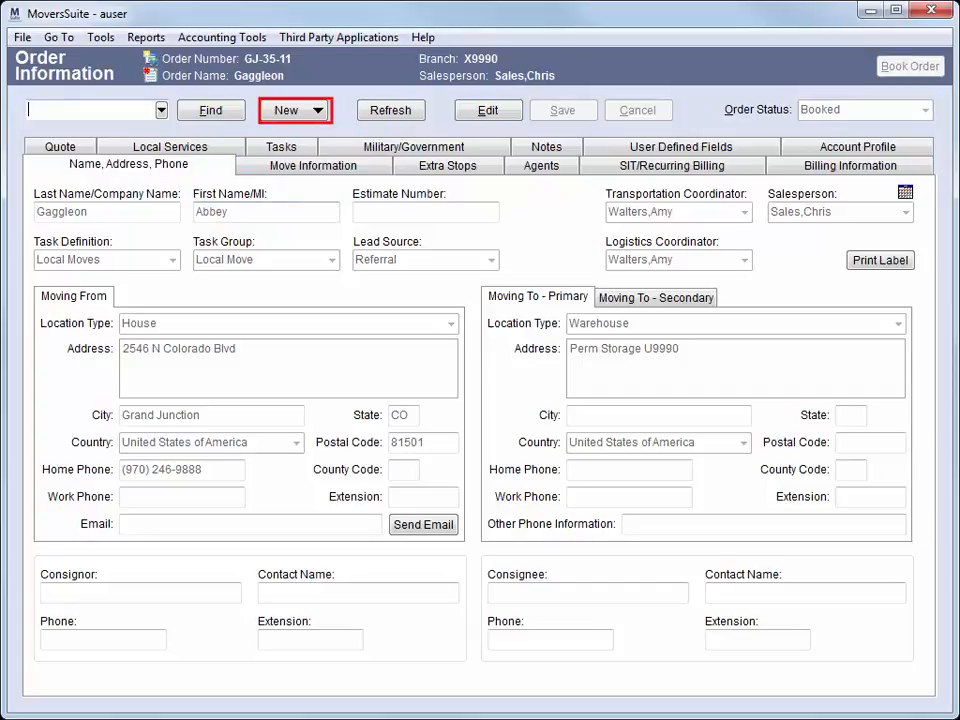
Start a new lead using the GJU-MSS Moving Systems branch
click(294, 110)
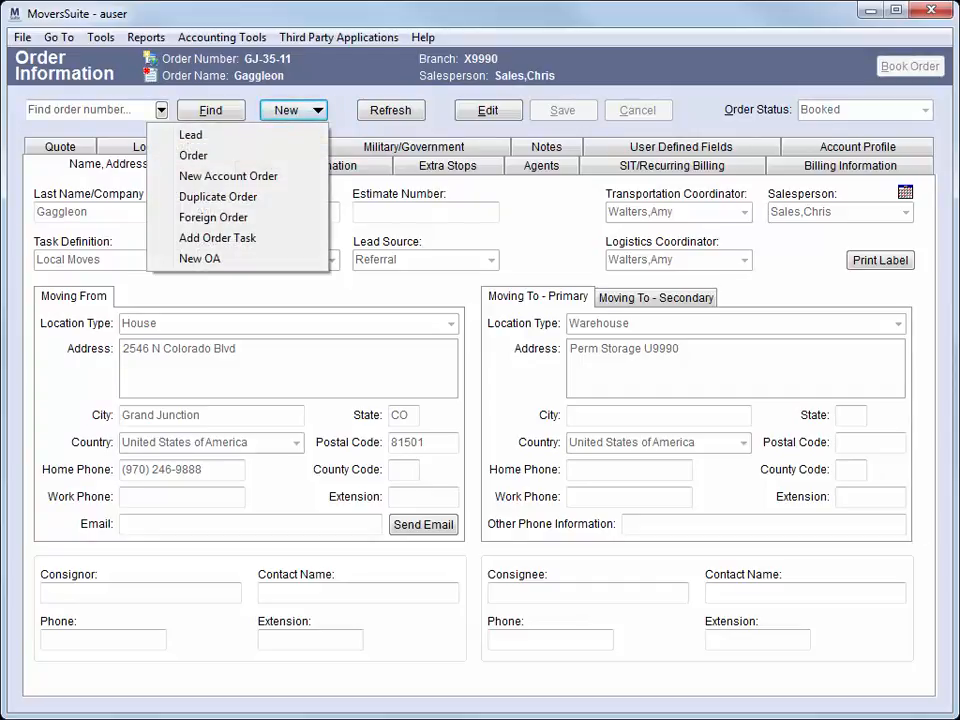
key(Return)
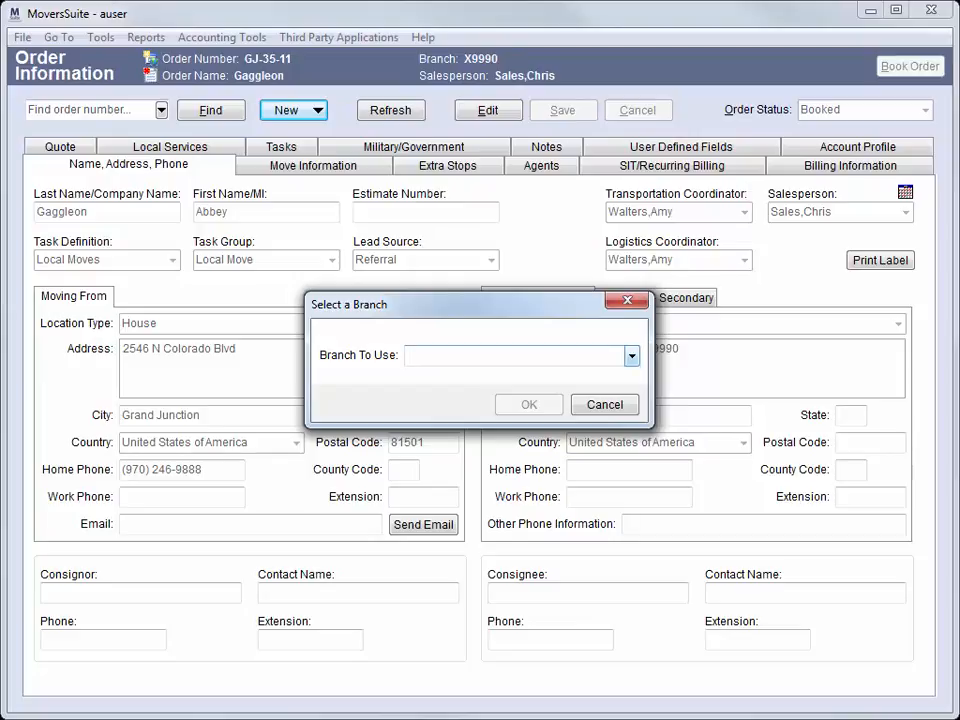
click(632, 355)
key(Down)
key(Down)
key(Return)
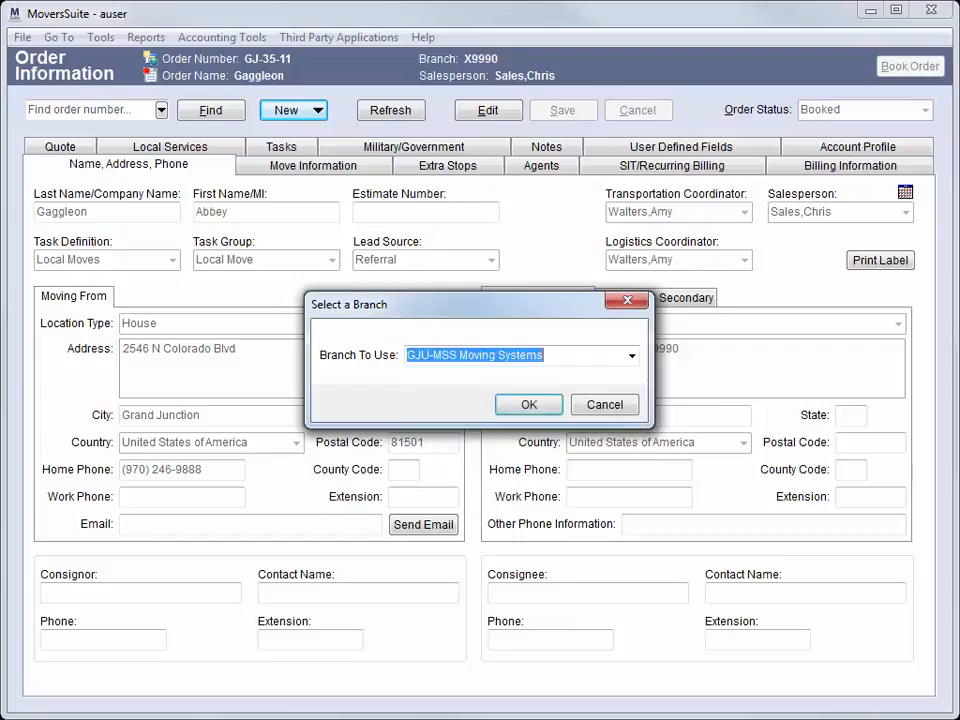
key(Return)
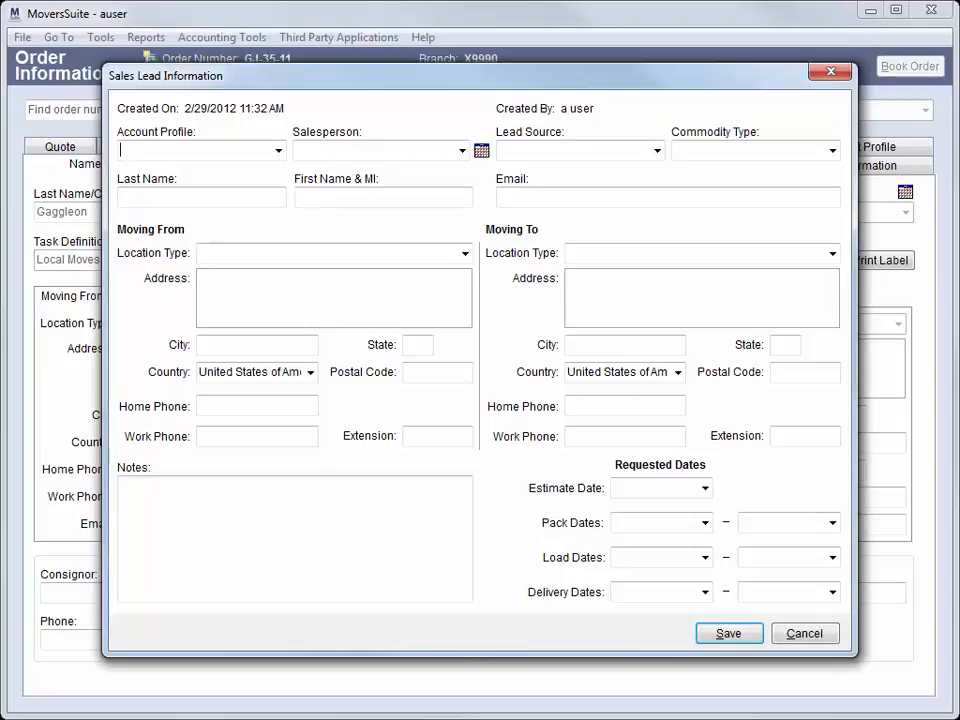
Fill in account profile, salesperson, lead source, commodity and the customer's last name
text(F)
key(Tab)
text(S)
key(Tab)
text(Y)
key(Tab)
text(H)
key(Tab)
Enter the customer's first name, e-mail and the Moving From address
key(Tab)
key(Tab)
text(A)
key(Tab)
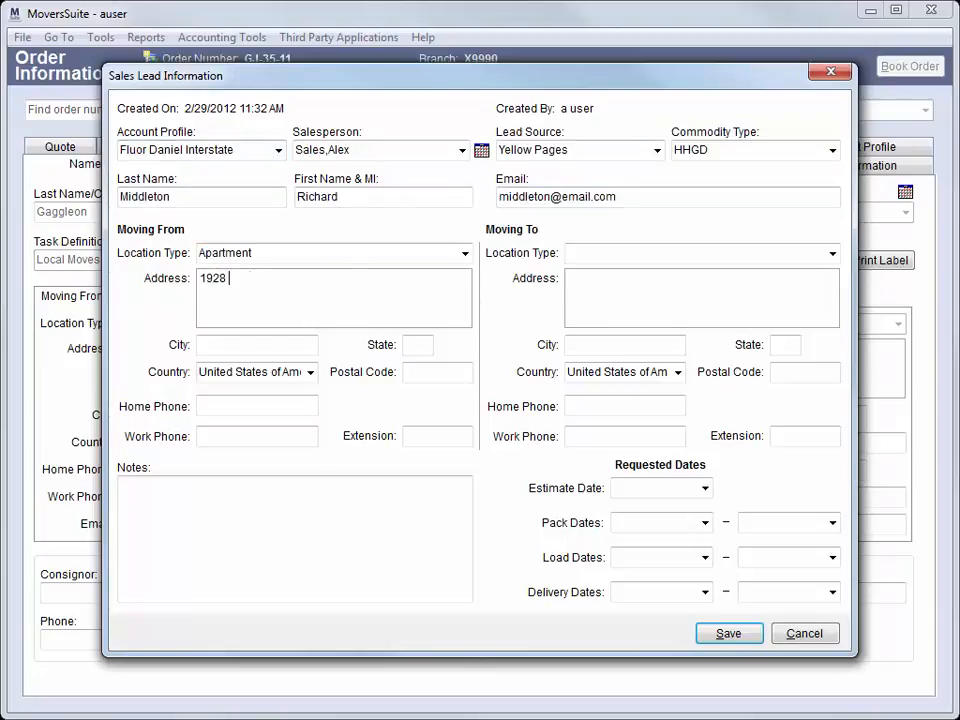
key(Tab)
text(Grand Junction)
key(Tab)
text(CO)
Enter the origin phone number and the Moving To address
key(Tab)
key(Tab)
text(81506)
key(Tab)
key(Tab)
key(Tab)
key(Tab)
text(H)
key(Tab)
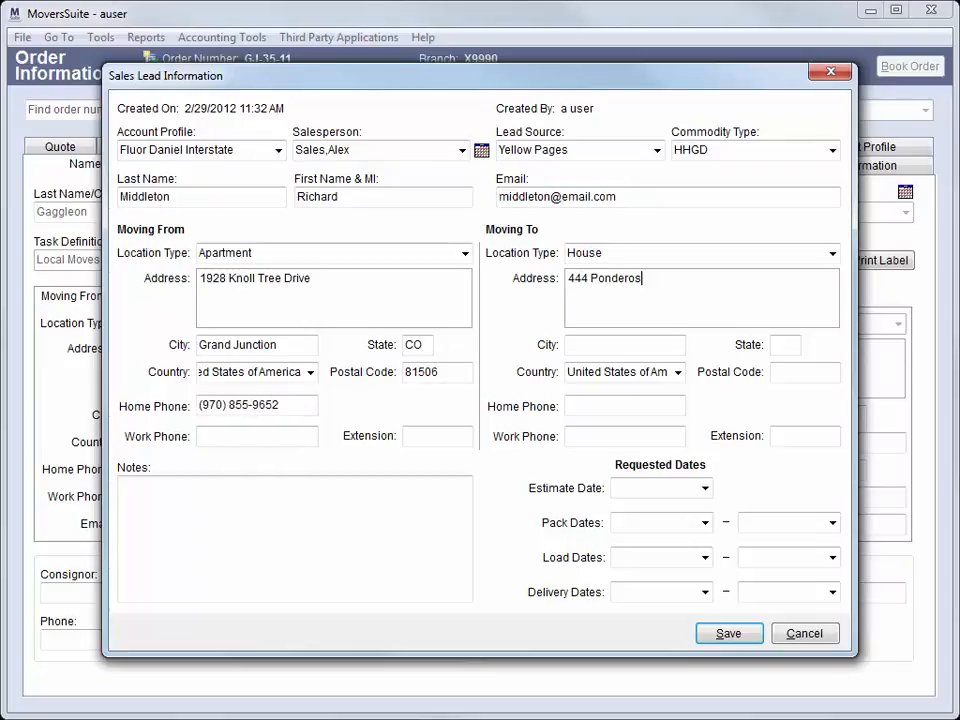
key(Tab)
text(Jemez Springs)
key(Tab)
text(NM)
key(Tab)
key(Tab)
text(87025)
key(Tab)
Add a note to notify the customer an hour before the survey; set dates 2/24, 3/5, 3/6, 3/7, 3/10/2012
click(123, 486)
text(Please notify )
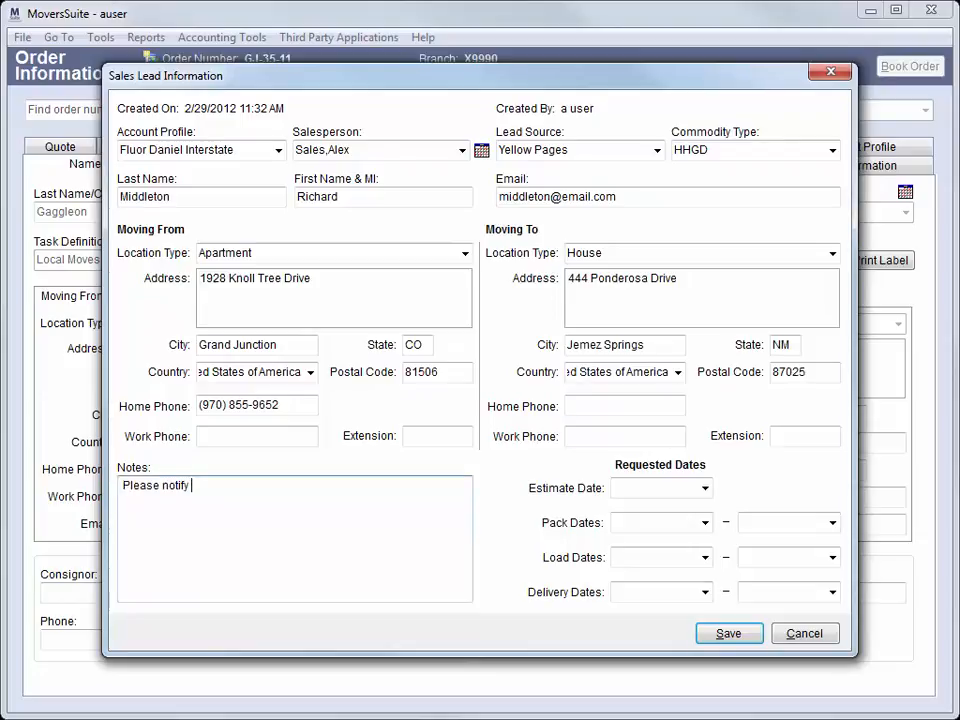
text(Mr. Middleton one hour prior to survey)
key(Tab)
text(2/24/2012)
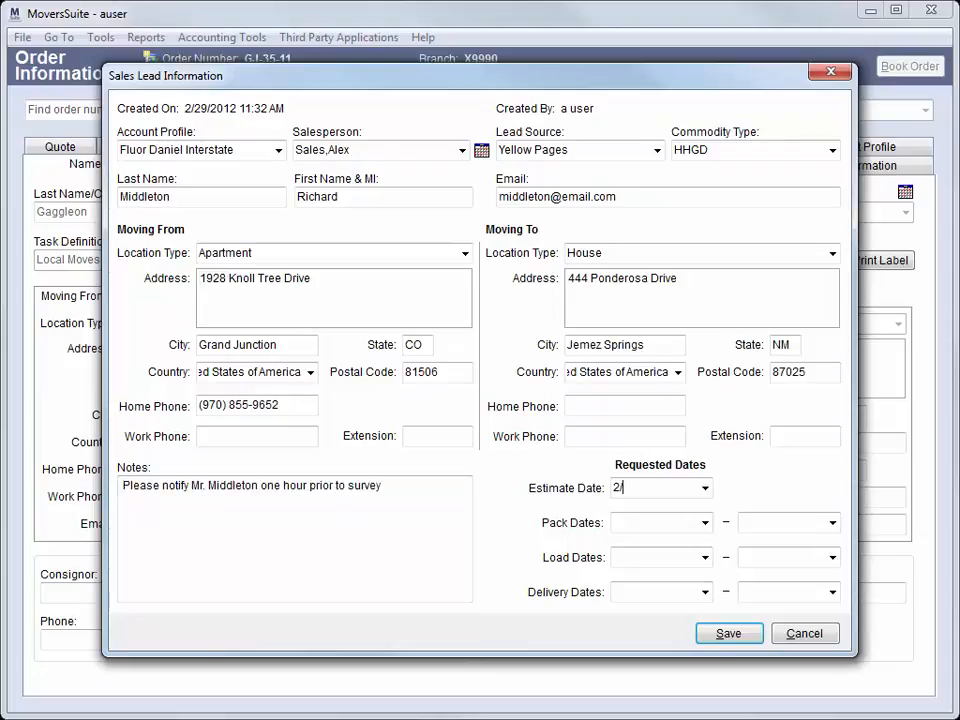
key(Tab)
text(3/5/2012)
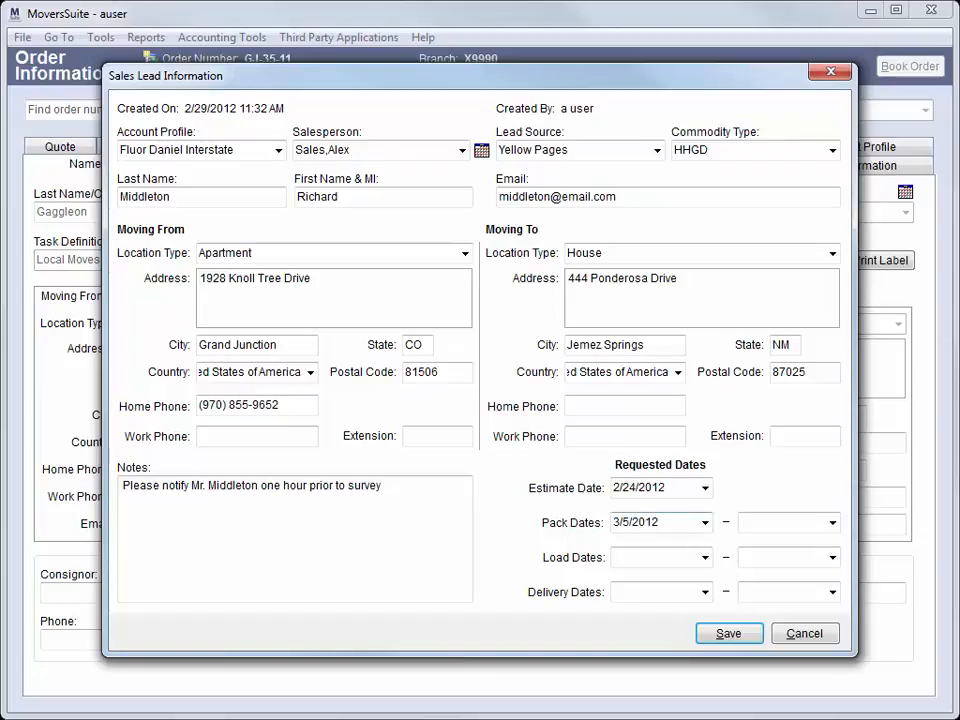
key(Tab)
text(3/6/2012)
key(Tab)
text(3/7/2012)
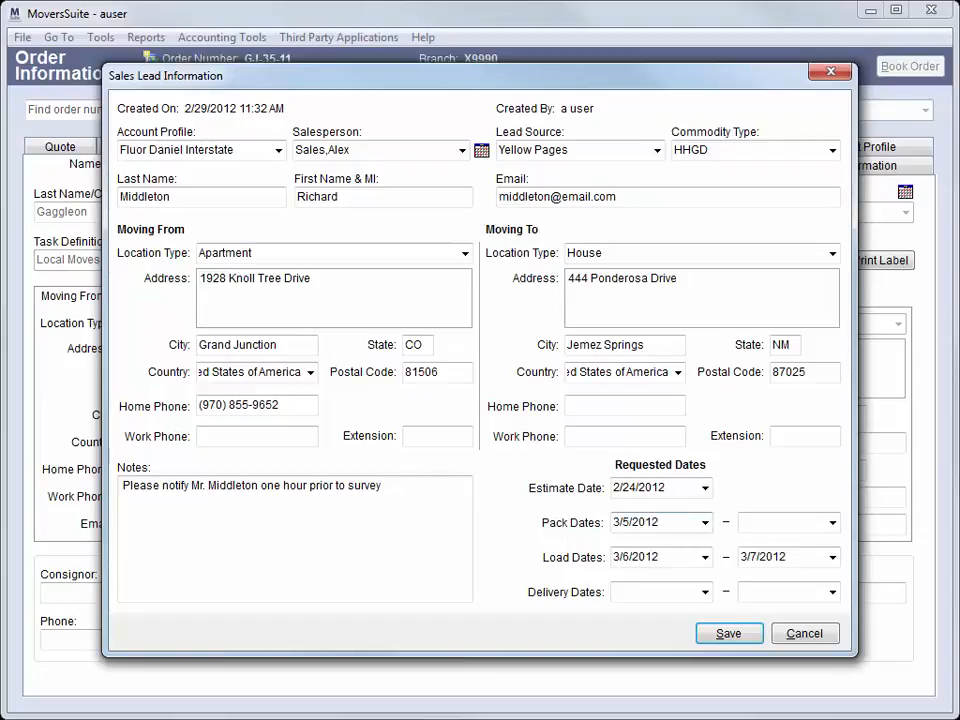
key(Tab)
text(3/10/2012)
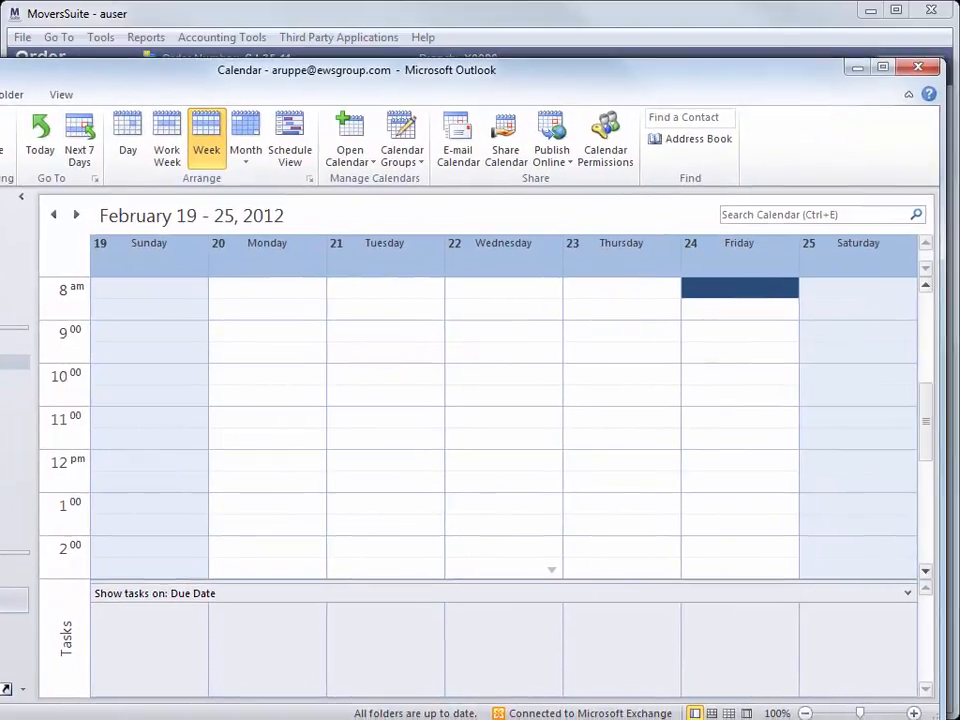
Book a Fri 2/24/2012 8:00 AM appointment with the customer's name, postal code and pasted move details
right_click(718, 291)
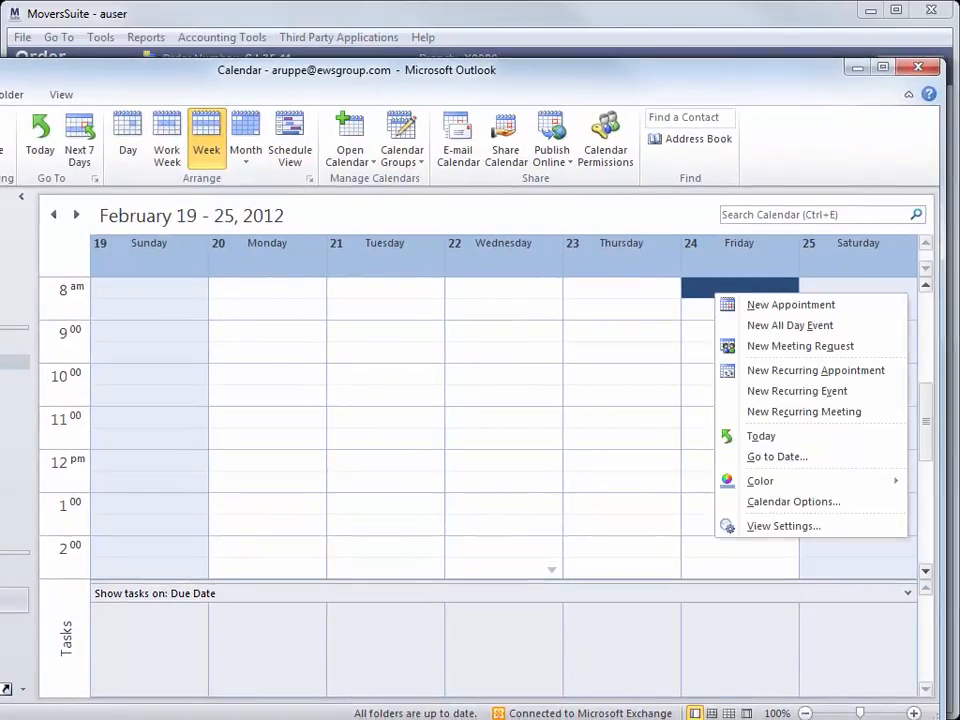
click(780, 304)
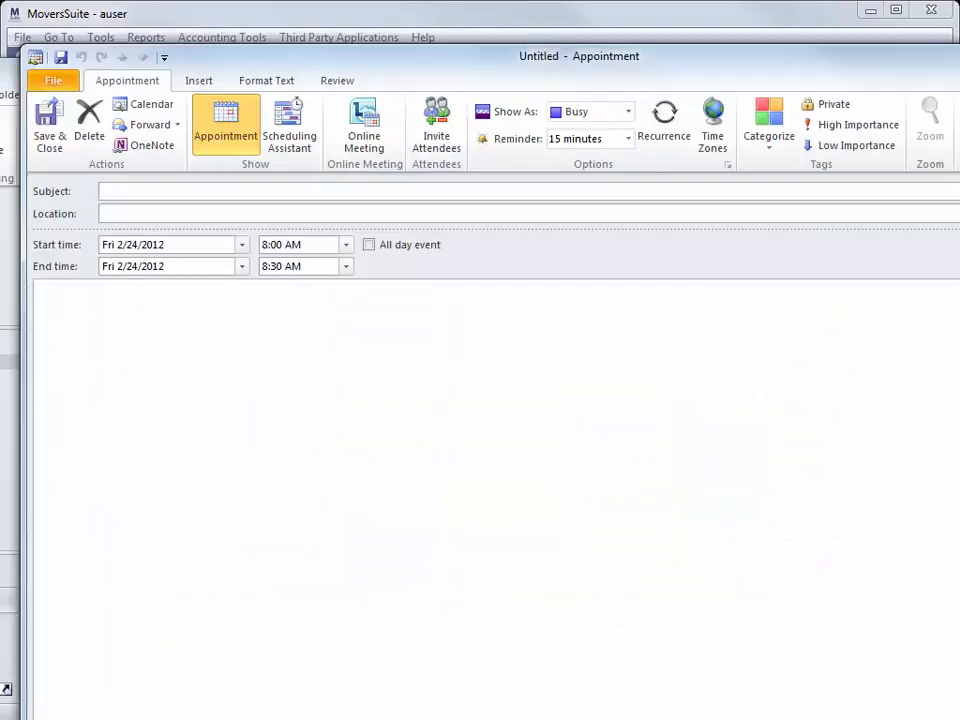
text(Middleton)
key(Tab)
text(81506)
key(Tab)
key(ctrl+v)
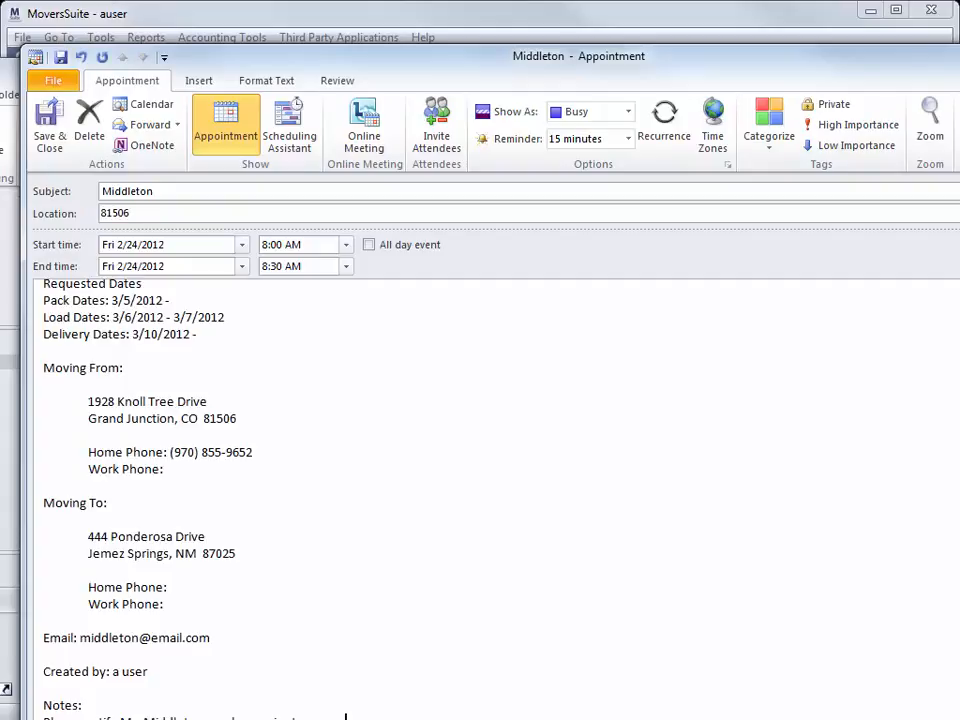
scroll(495, 500, up, 1)
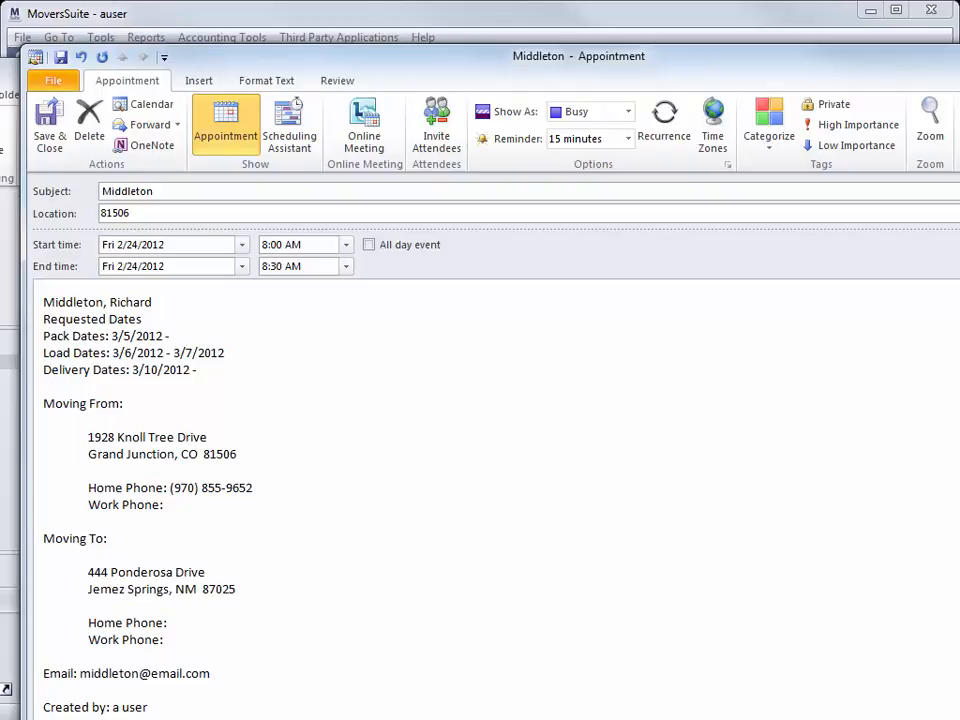
click(49, 125)
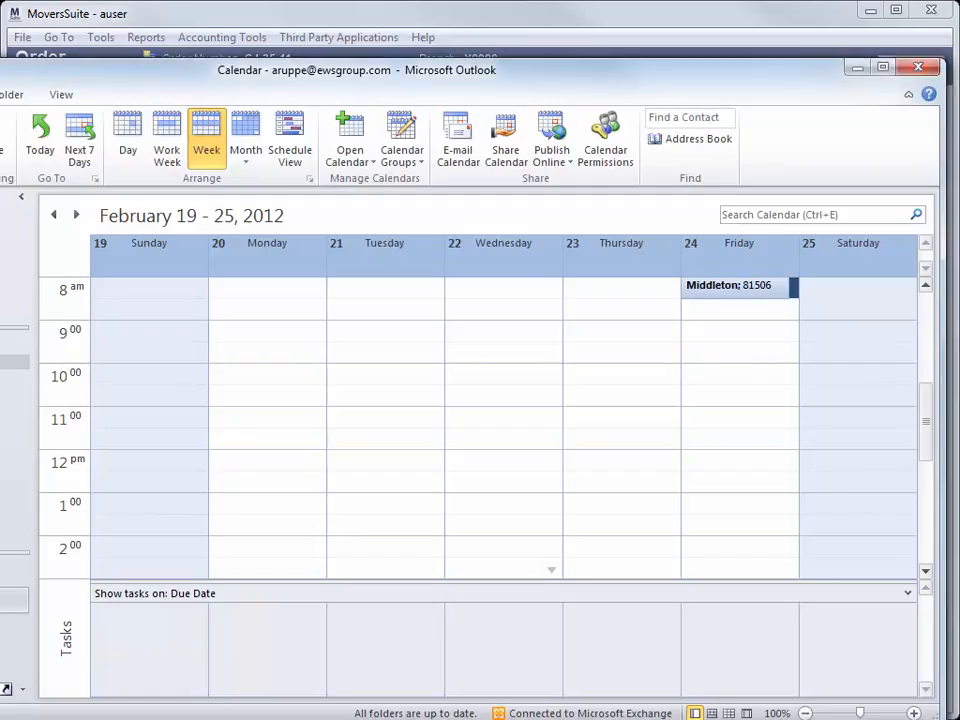
click(733, 291)
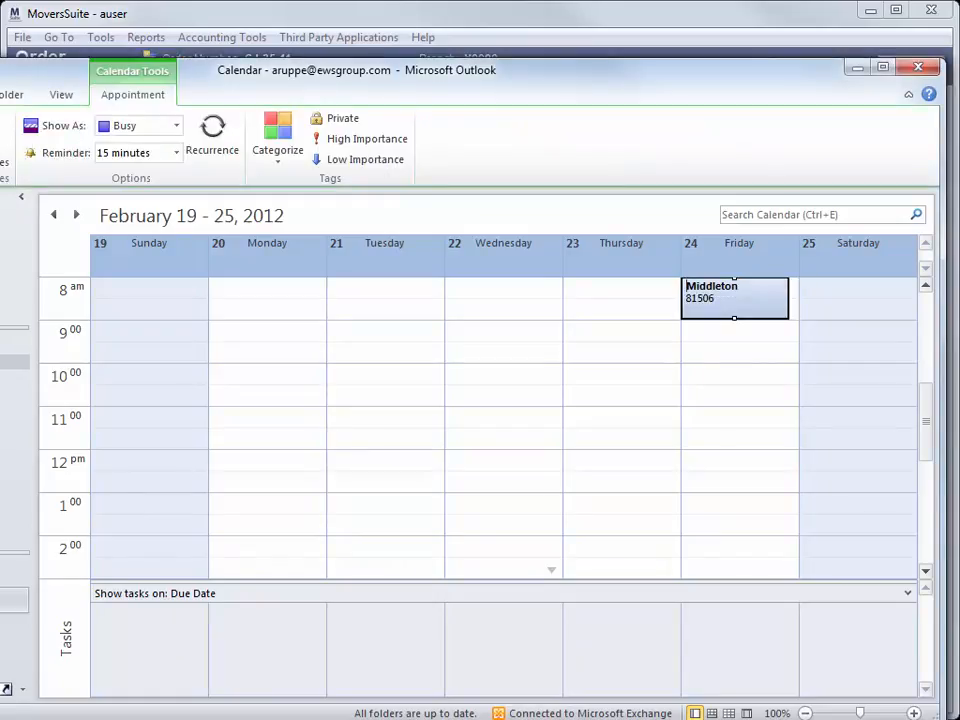
click(857, 68)
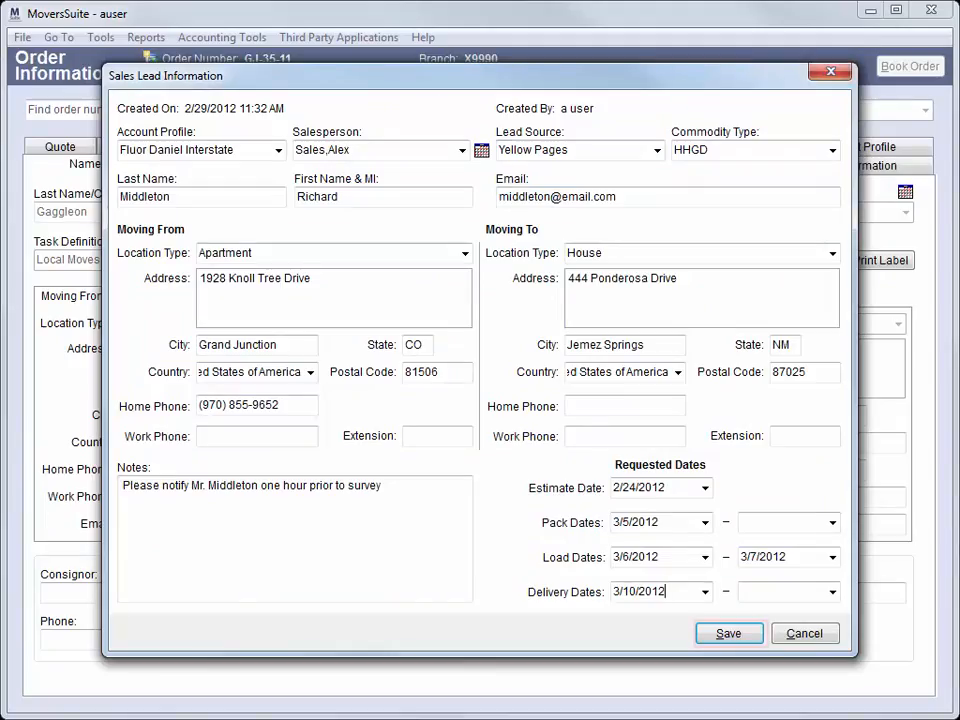
Save the lead and pick GJM-MSS Transport Systems as the surveying branch
click(729, 633)
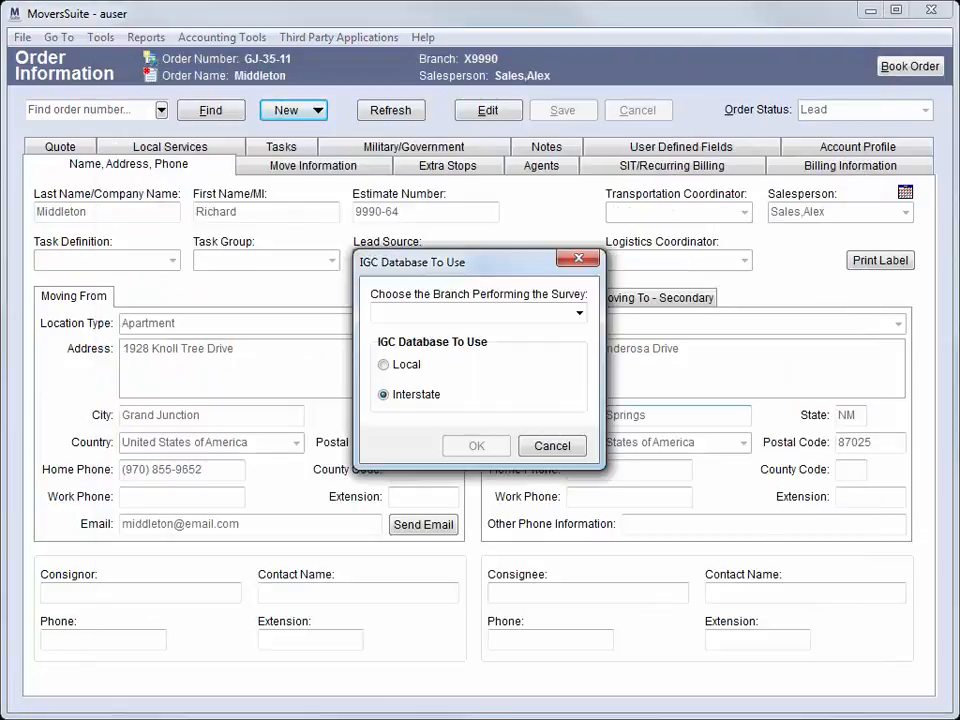
click(579, 313)
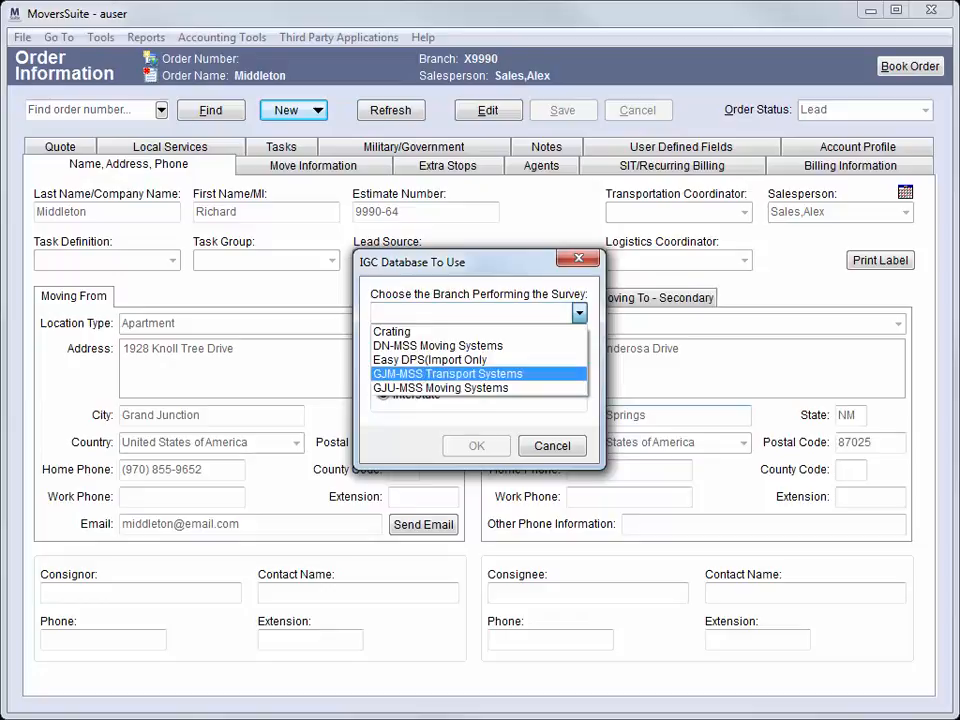
click(448, 374)
click(476, 446)
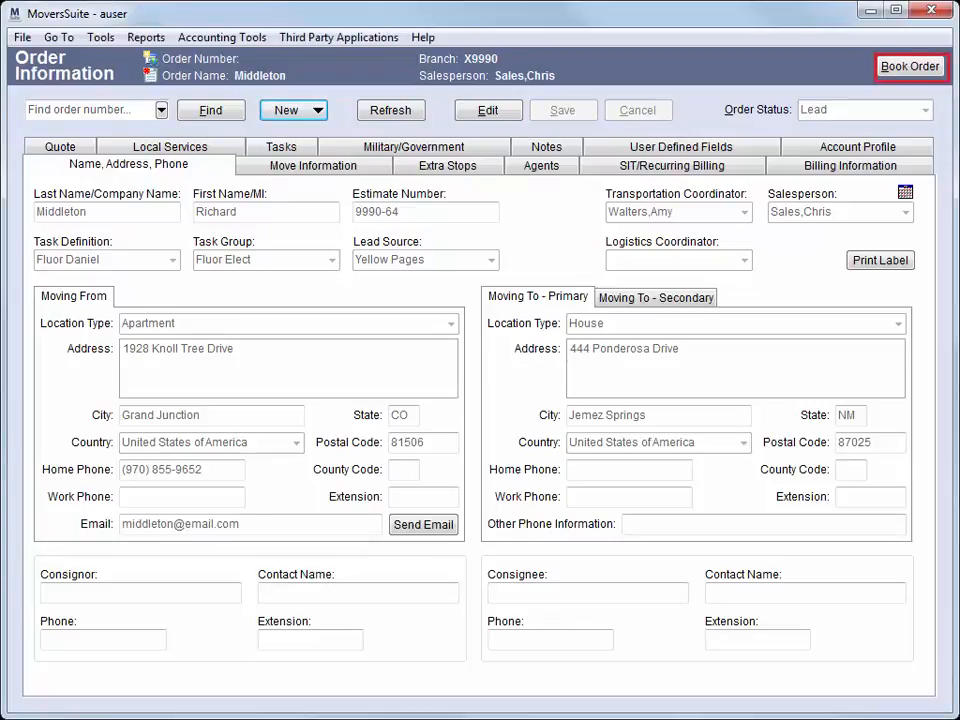
Book the order with move type Acct Inter and save it
click(910, 67)
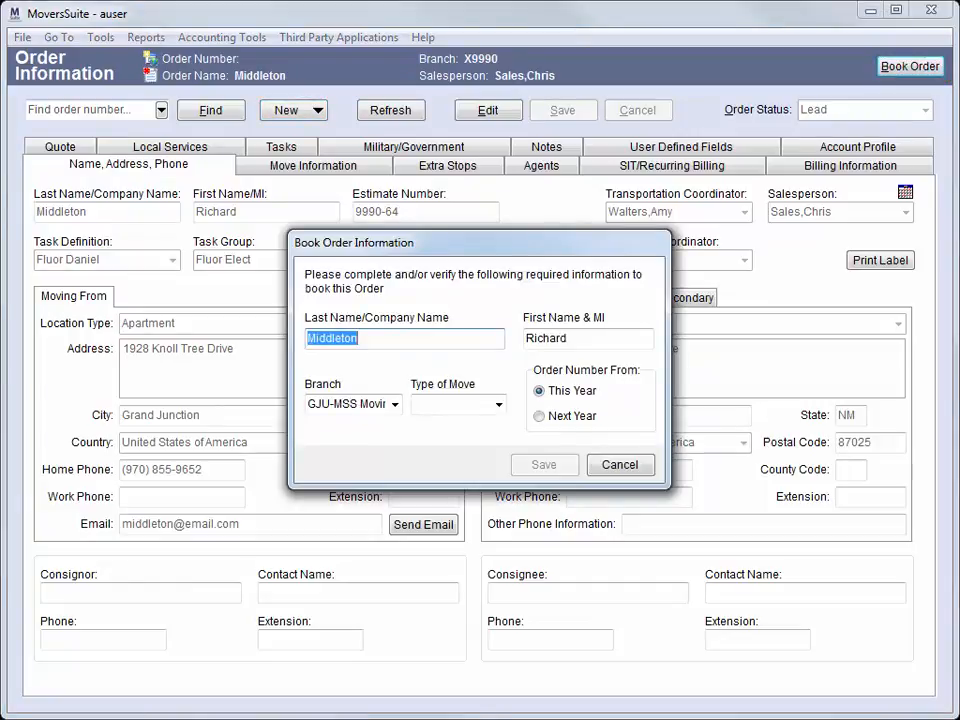
click(499, 404)
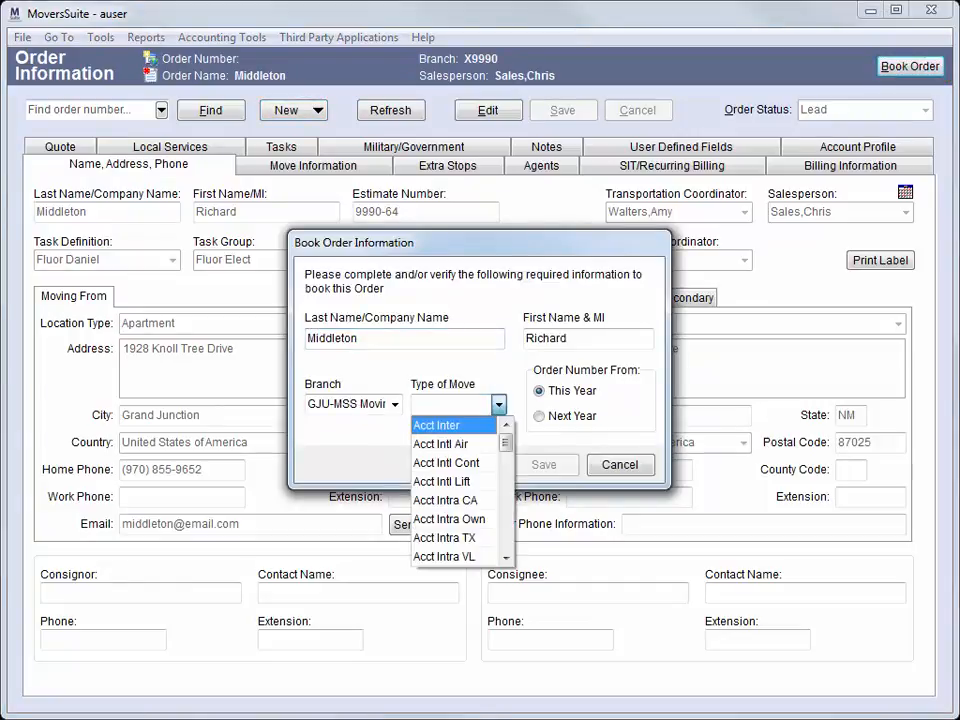
click(437, 425)
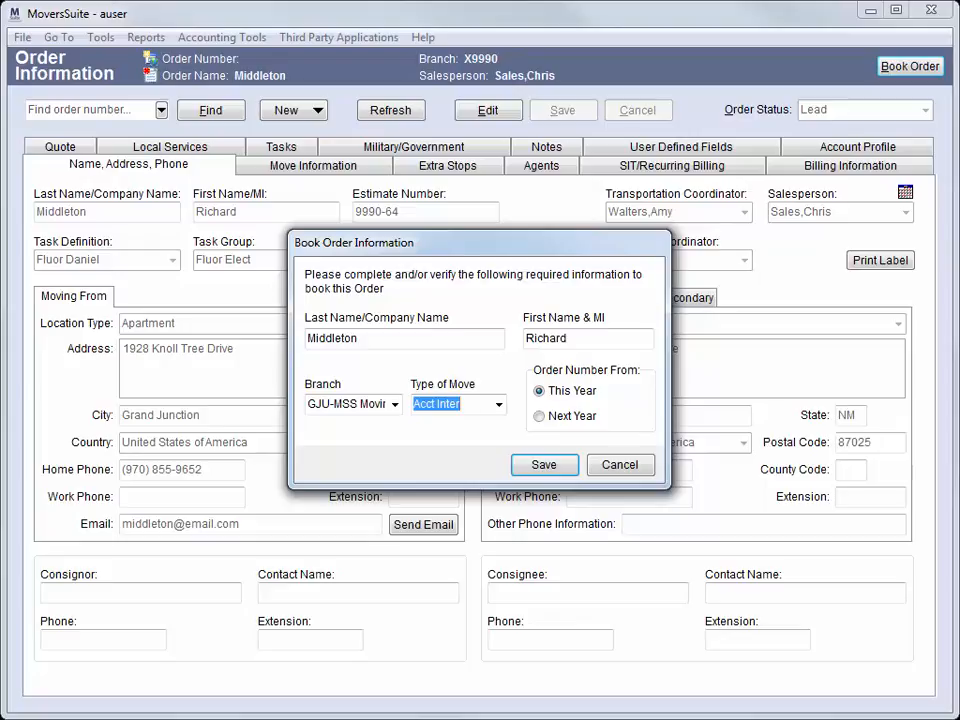
click(544, 465)
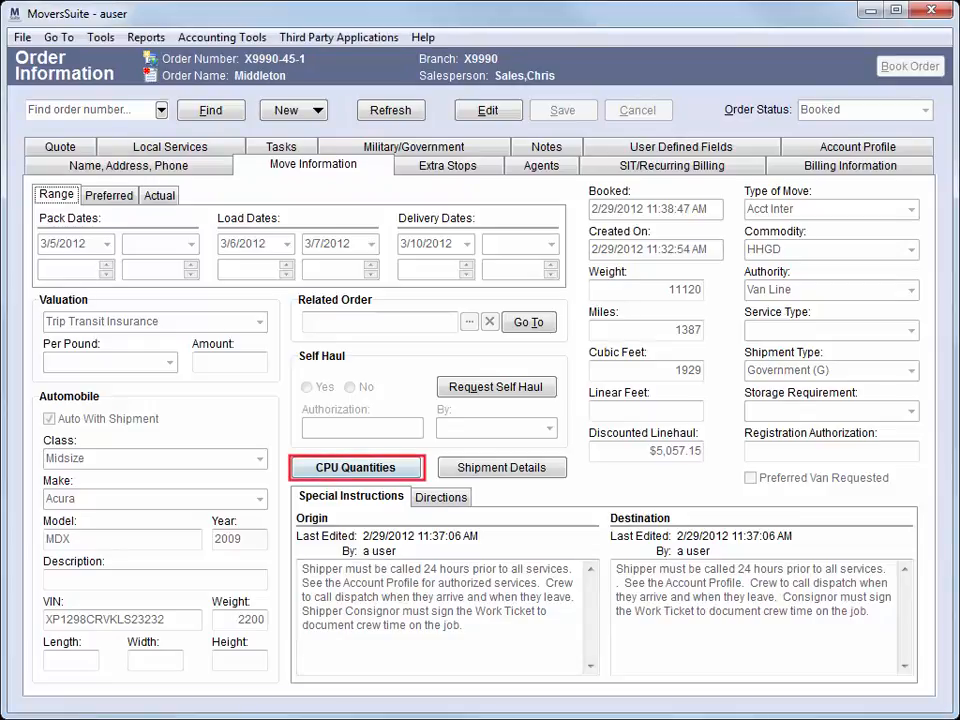
click(356, 467)
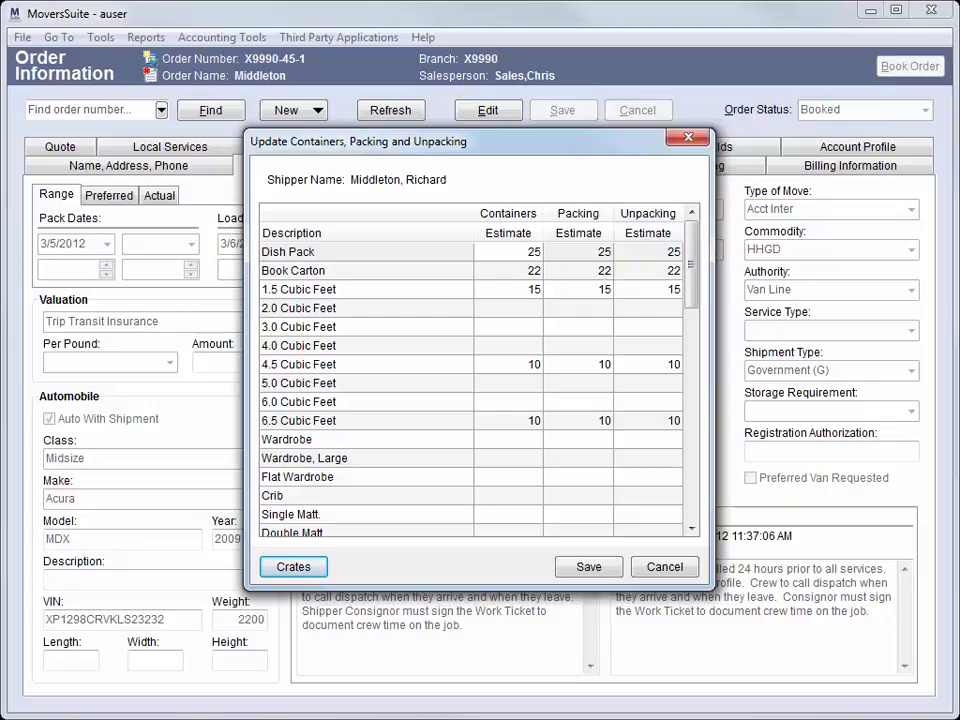
click(589, 567)
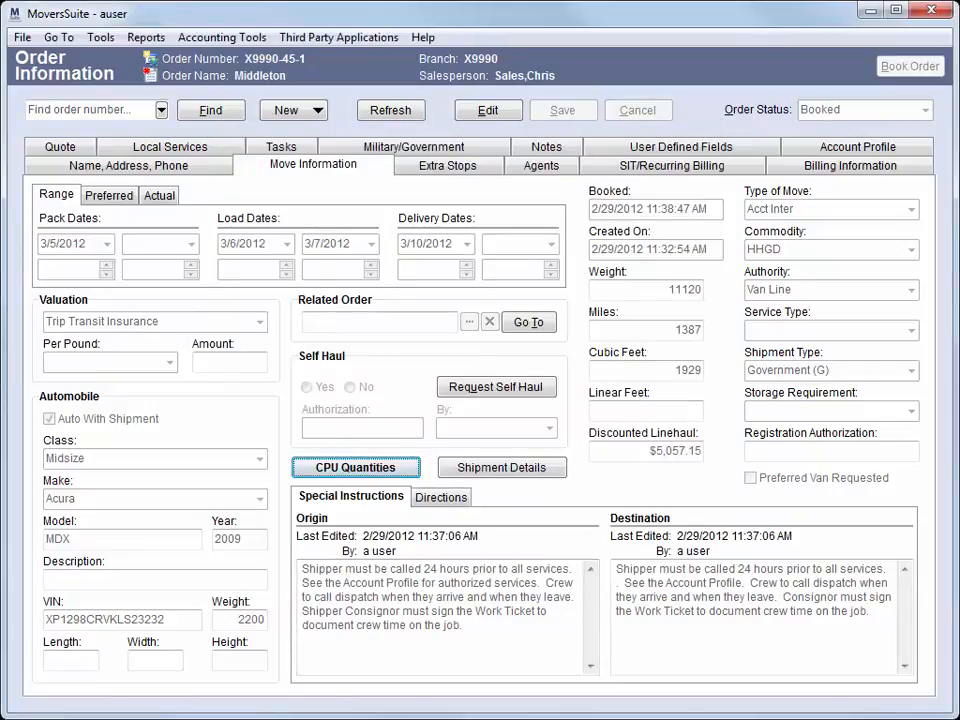
click(546, 598)
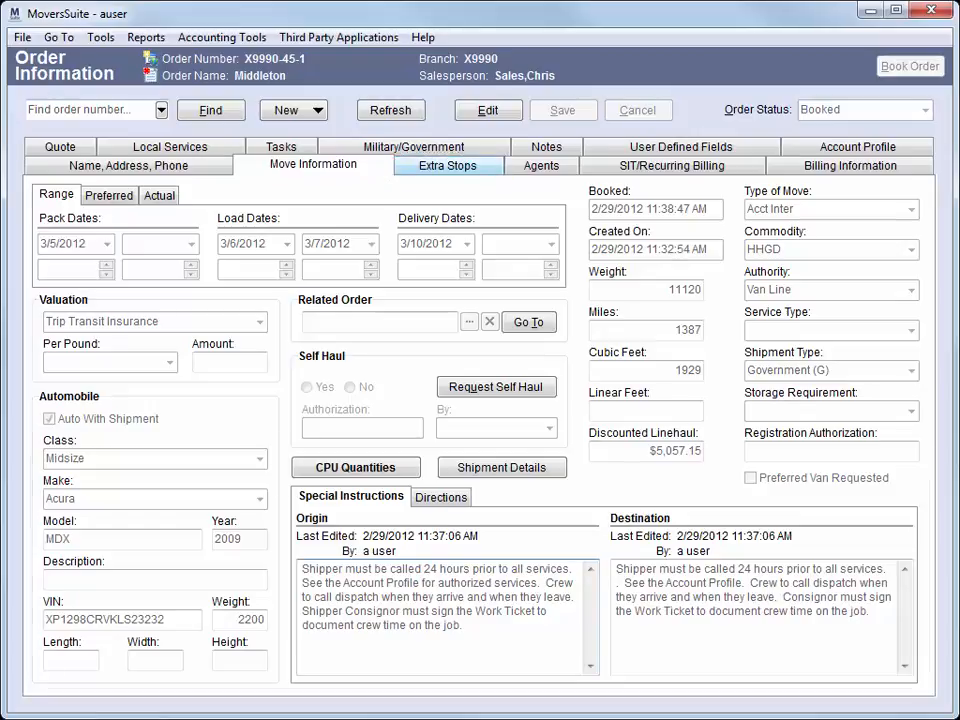
Open the Los Alamos Labs P1 extra stop, cancel without changes, then view the Agents tab
click(448, 166)
click(460, 258)
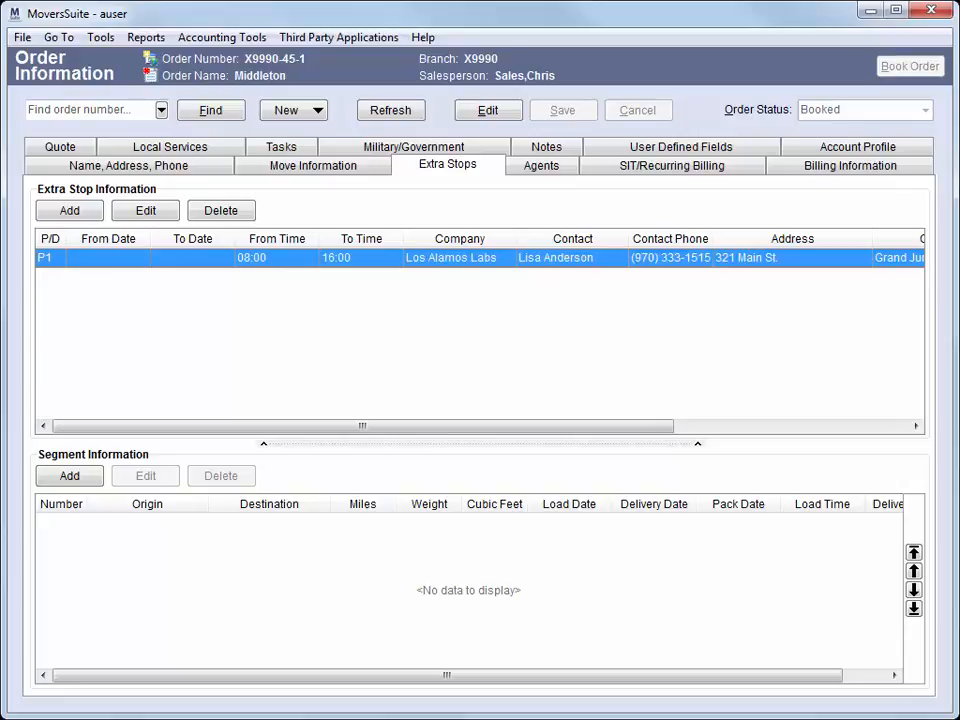
click(145, 210)
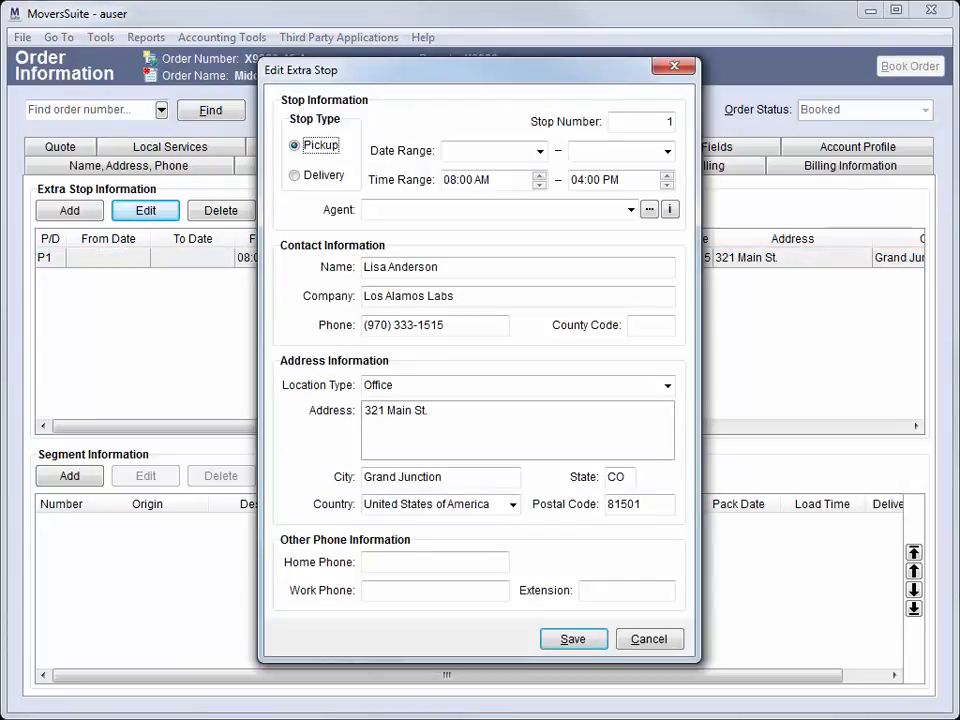
click(648, 639)
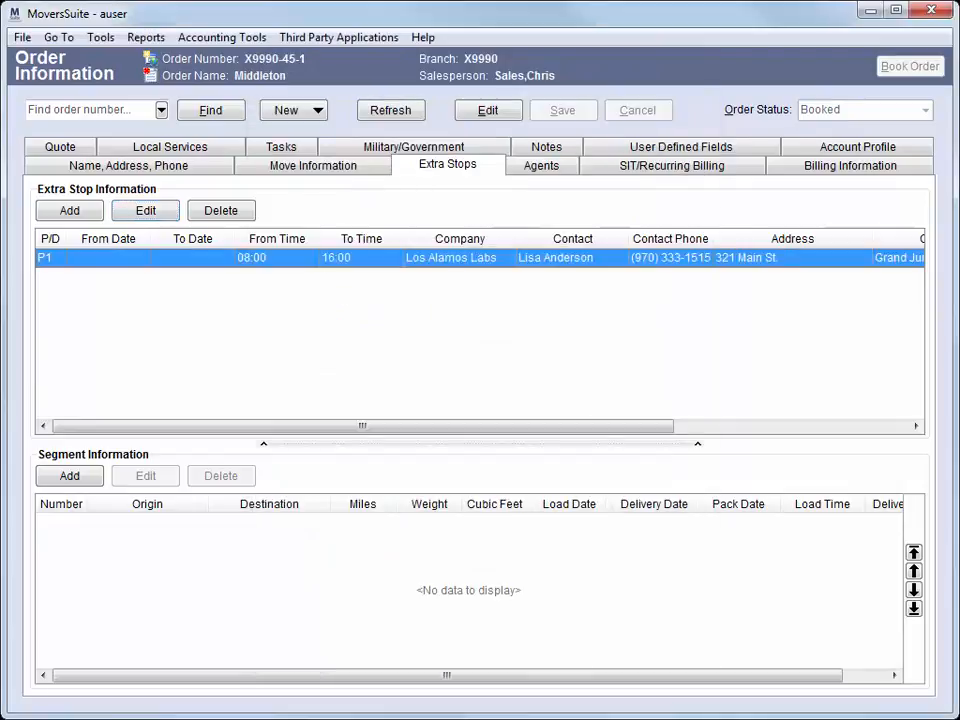
click(541, 165)
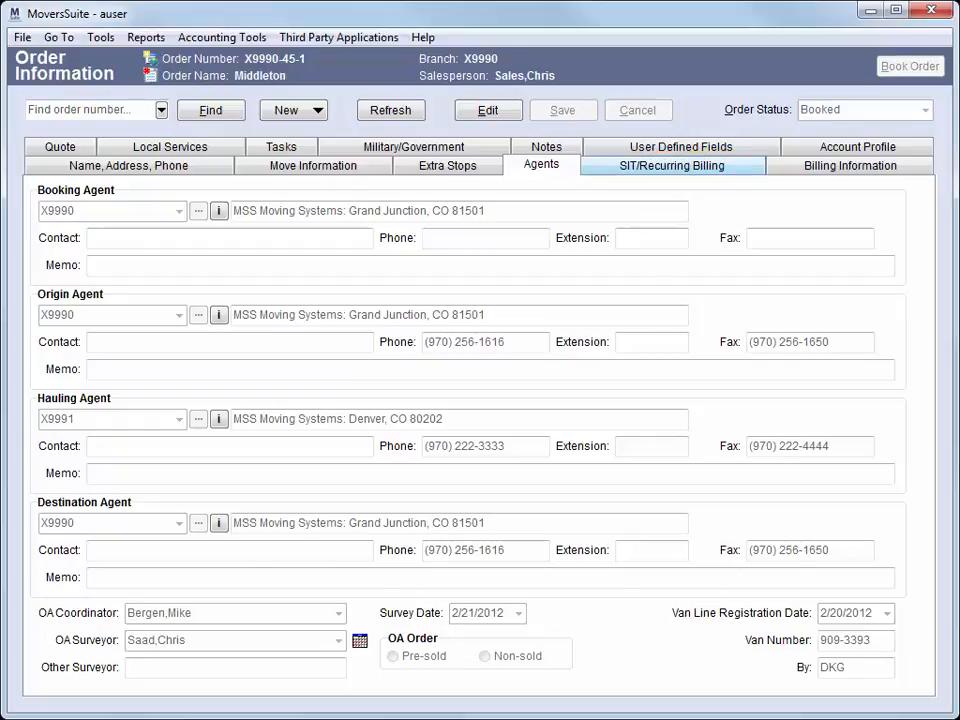
Review the SIT/Recurring Billing tab, then switch to Billing Information
click(672, 165)
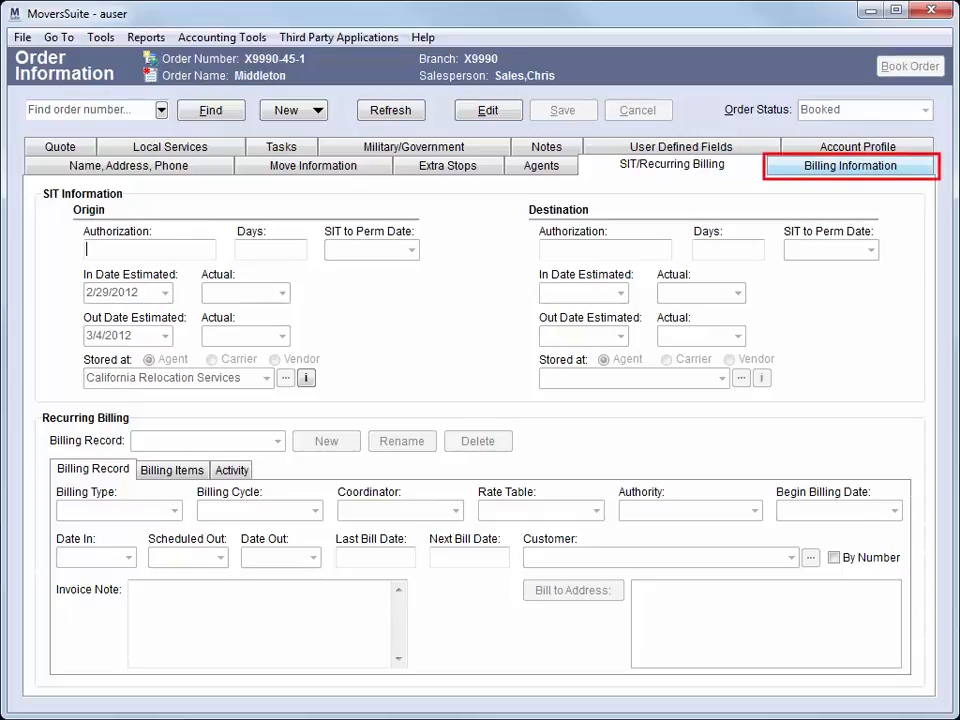
click(850, 165)
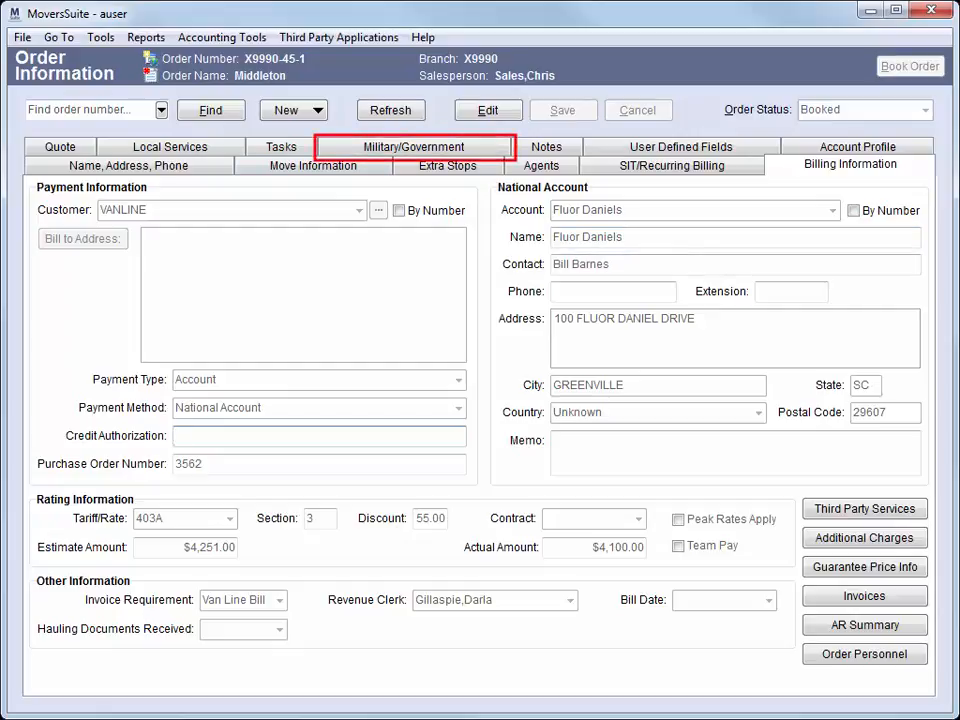
Review the Military/Government tab, then switch to the order's Notes
click(414, 146)
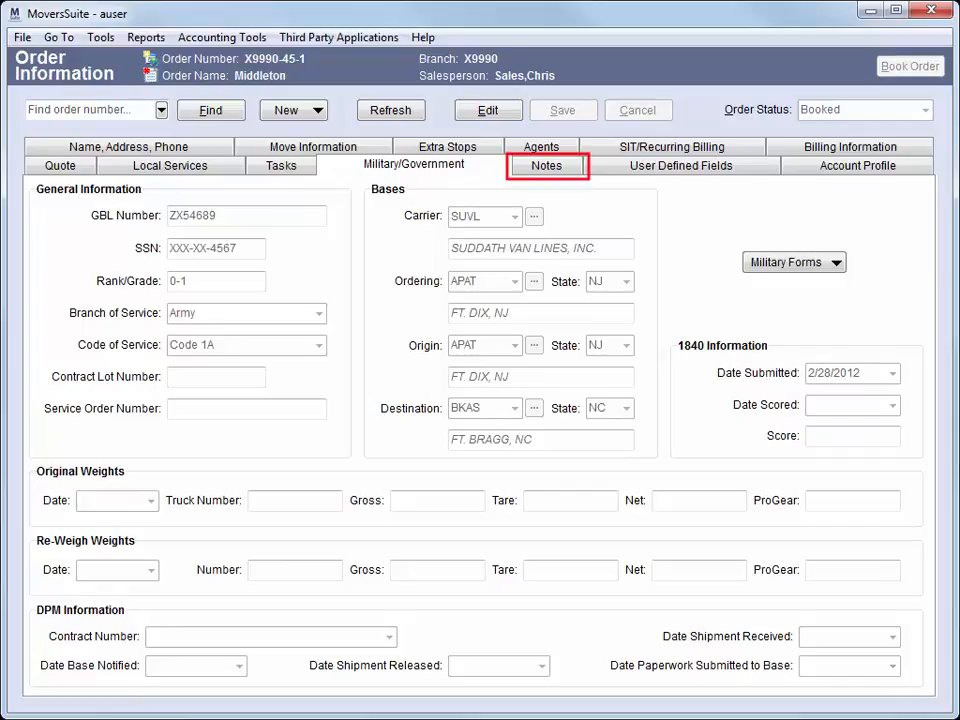
click(547, 165)
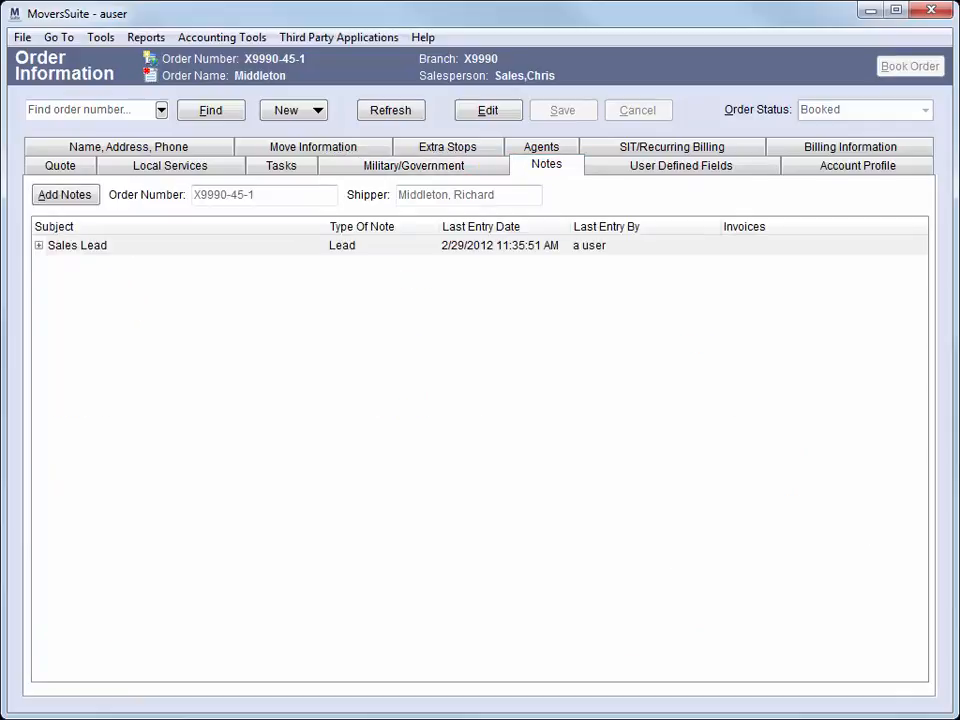
click(39, 245)
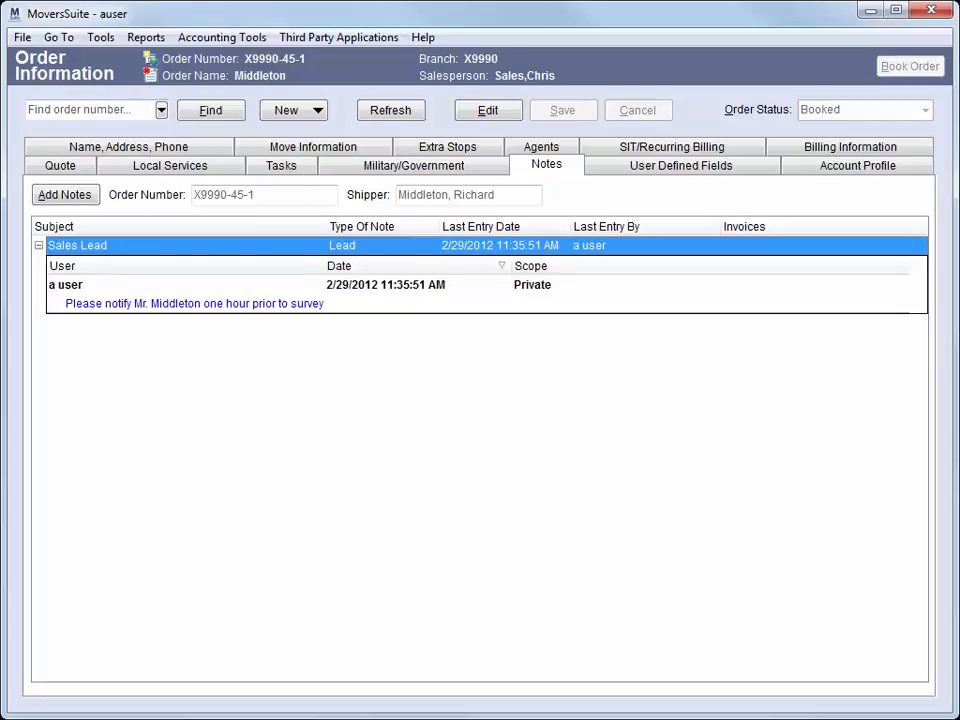
click(39, 245)
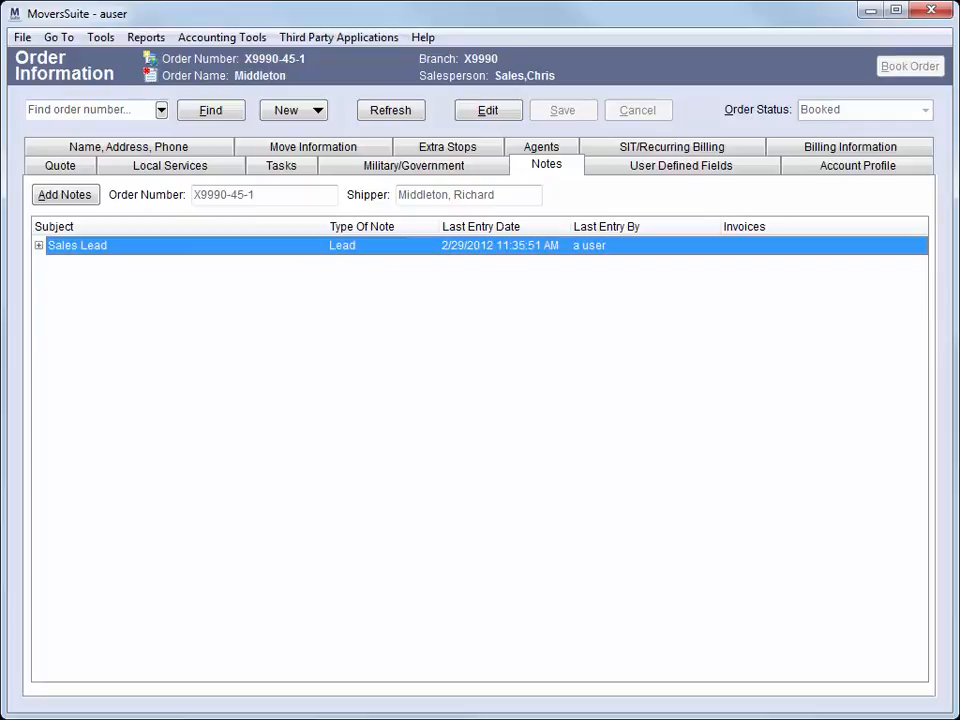
right_click(146, 250)
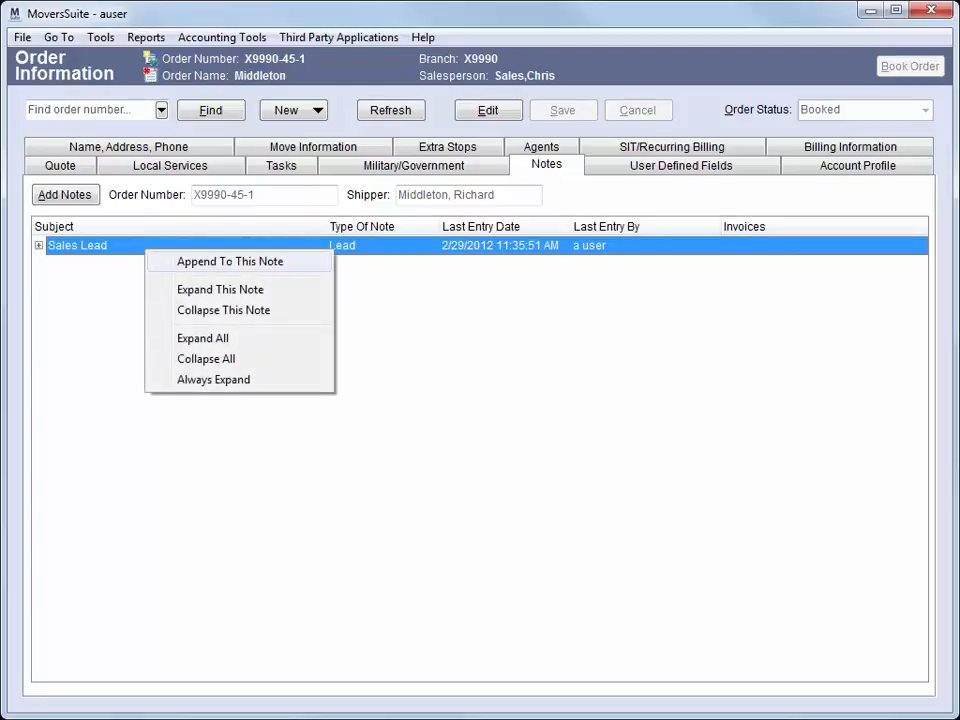
key(Escape)
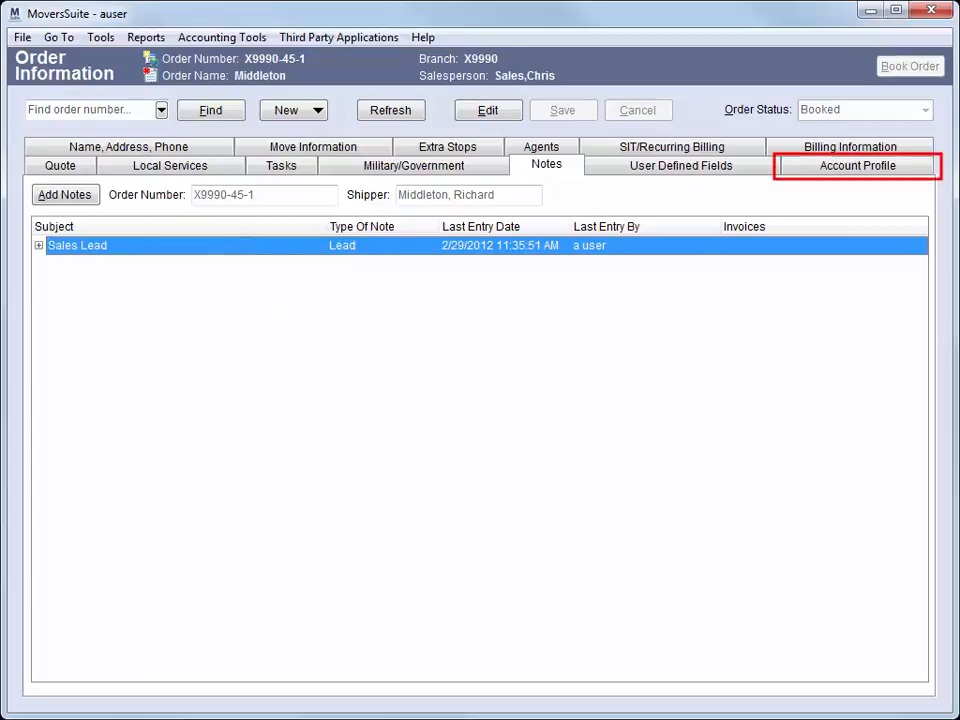
On the Account Profile tab, override the Installation service and confirm the Service Override dialog
click(857, 166)
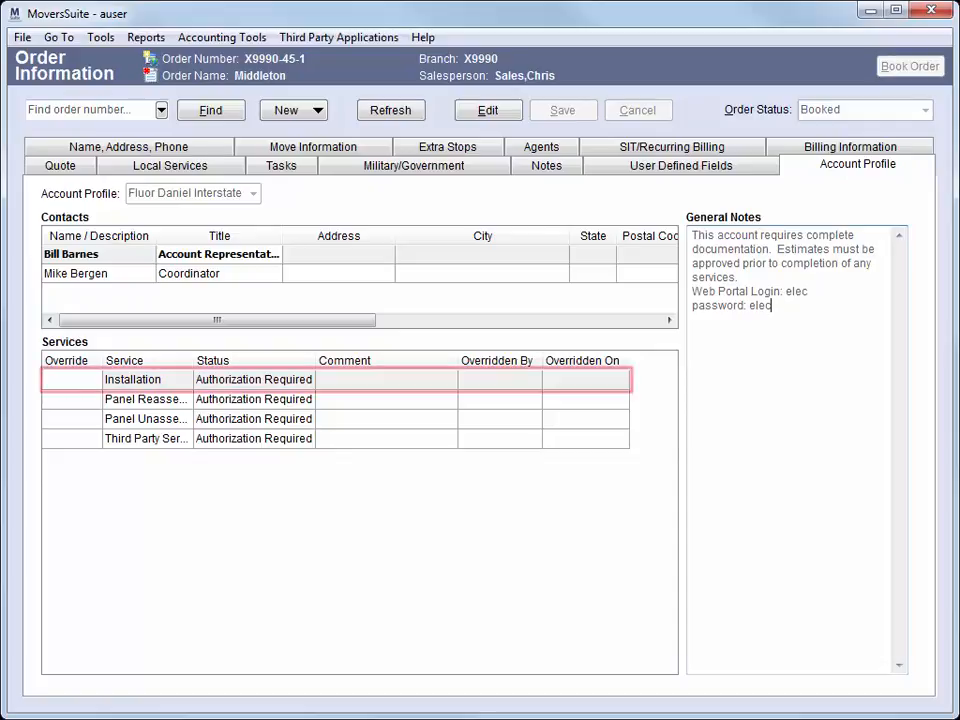
click(254, 380)
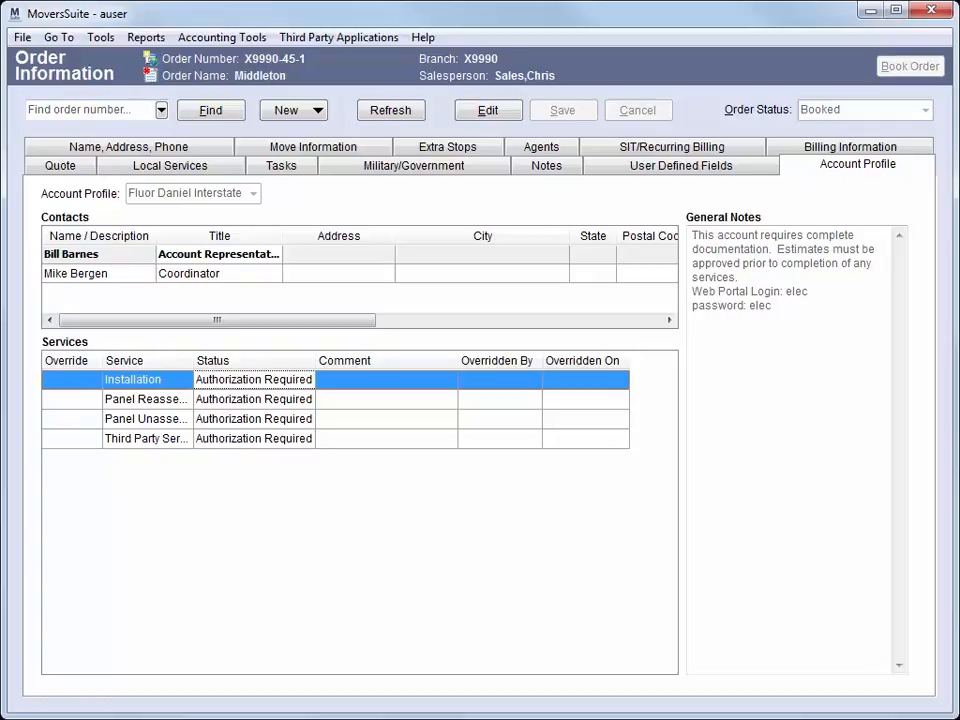
right_click(177, 382)
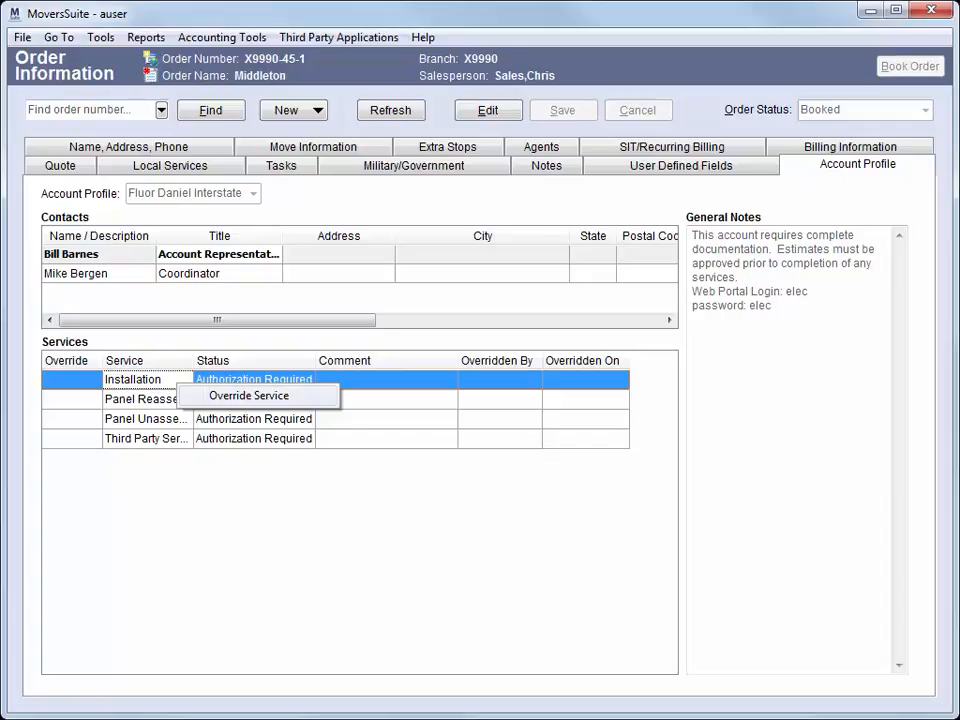
click(249, 396)
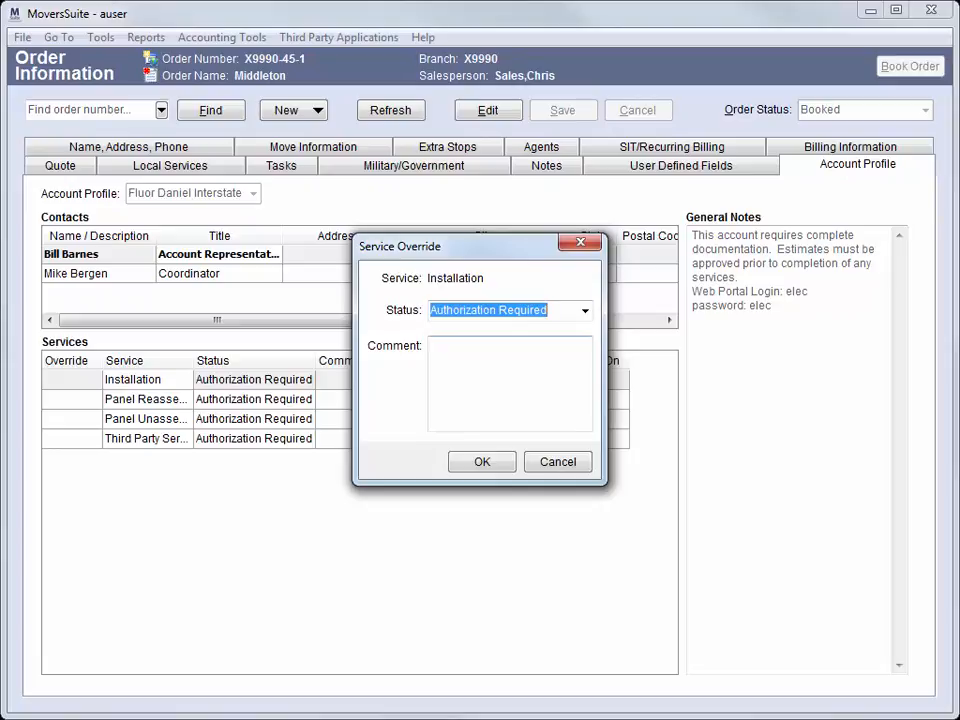
click(482, 462)
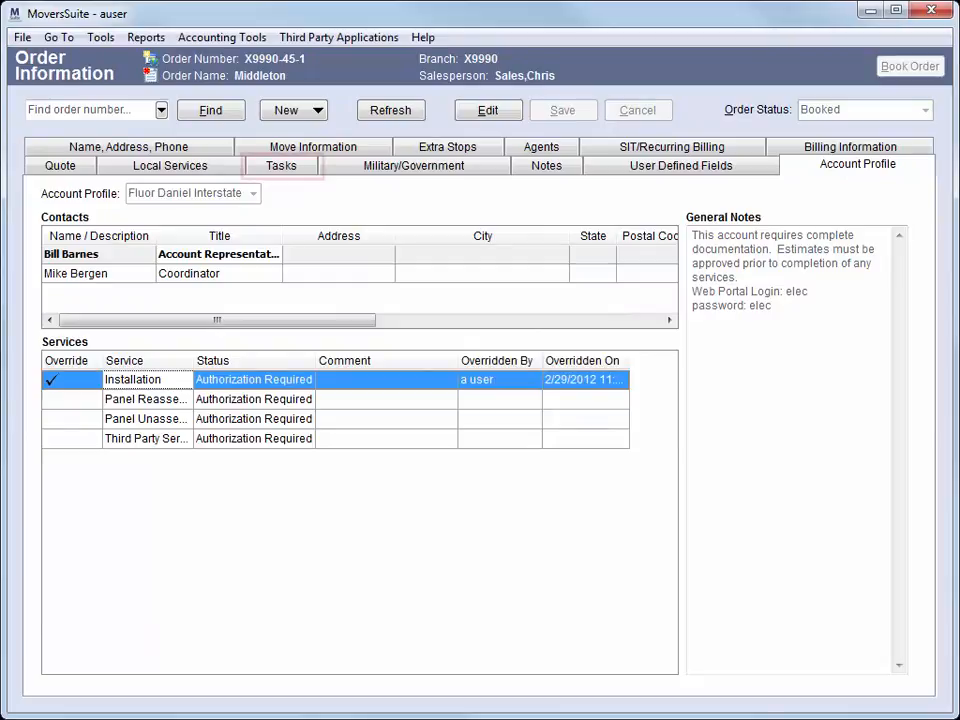
Copy the Register Order! task for the OA Coordinator, dependent on Actual Load, and save it
click(281, 165)
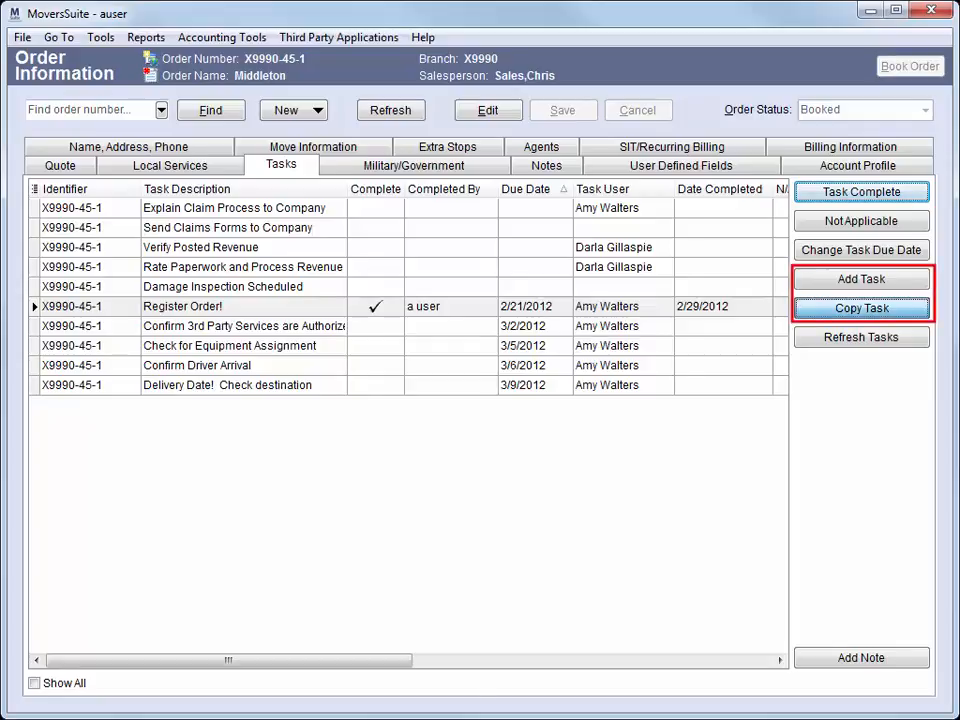
click(862, 308)
click(550, 312)
key(Down)
key(Return)
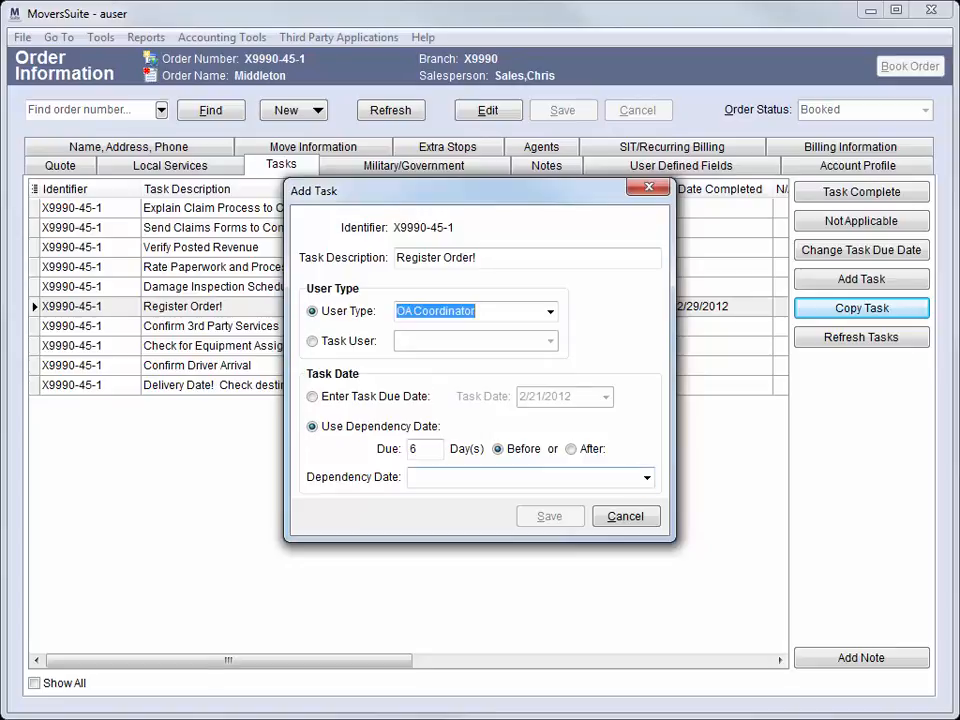
click(646, 477)
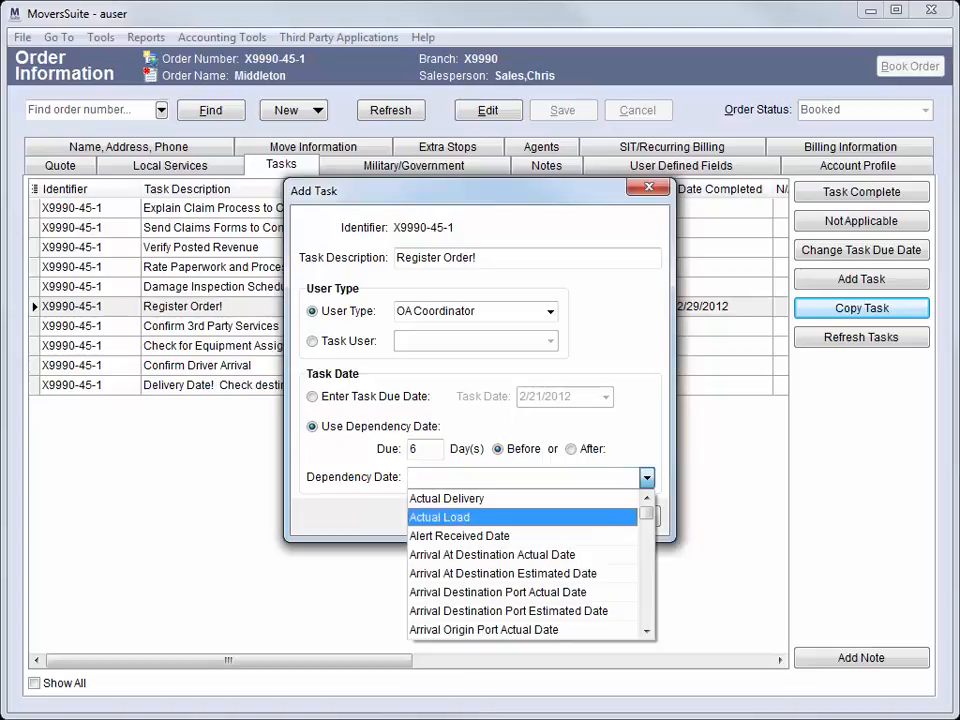
key(Return)
key(Tab)
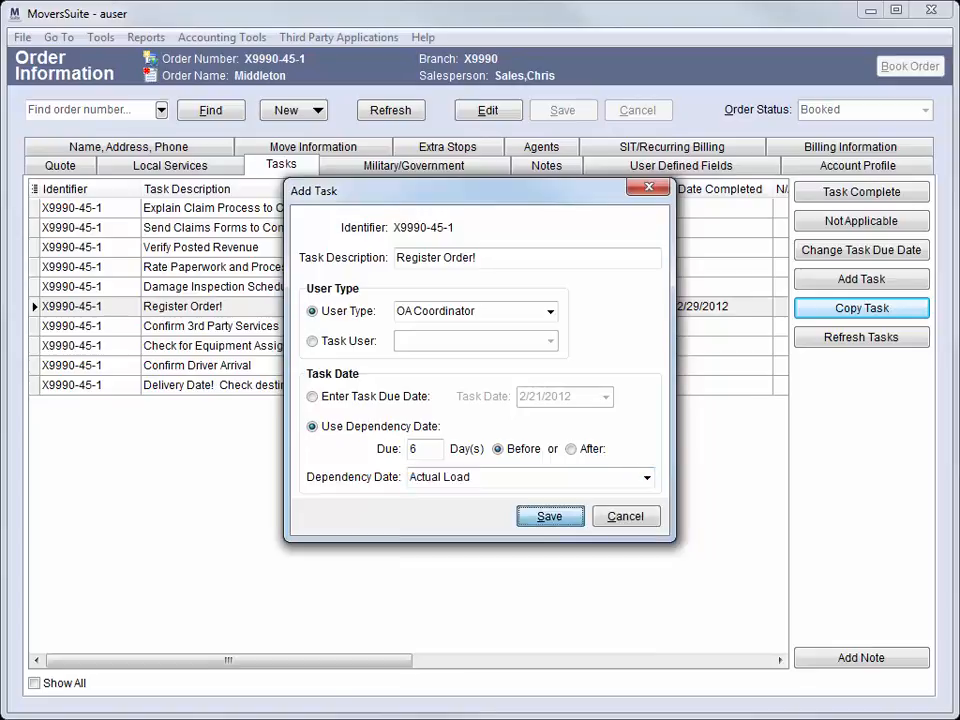
key(Return)
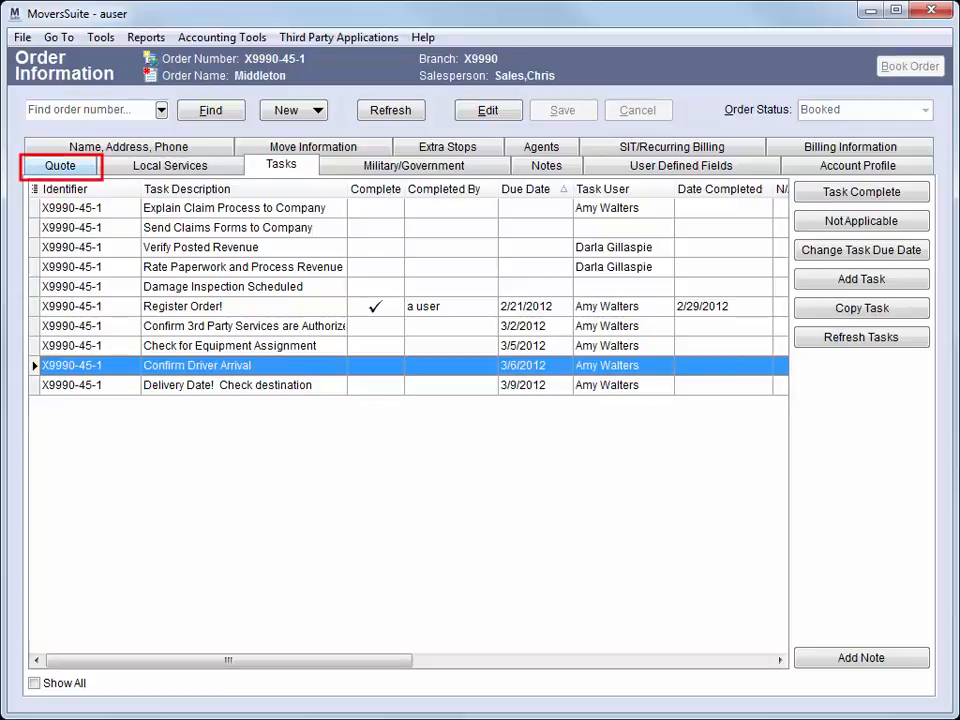
click(60, 165)
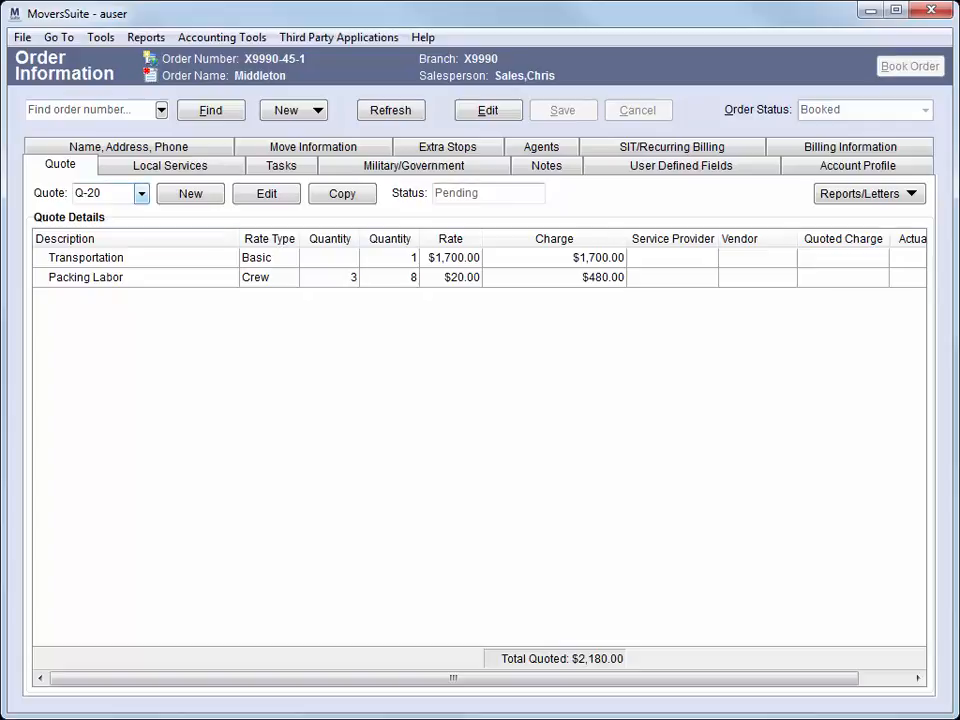
Review quote Q-21's Transportation $1,700 and Packing Labor $480 lines, closing without saving changes
click(142, 193)
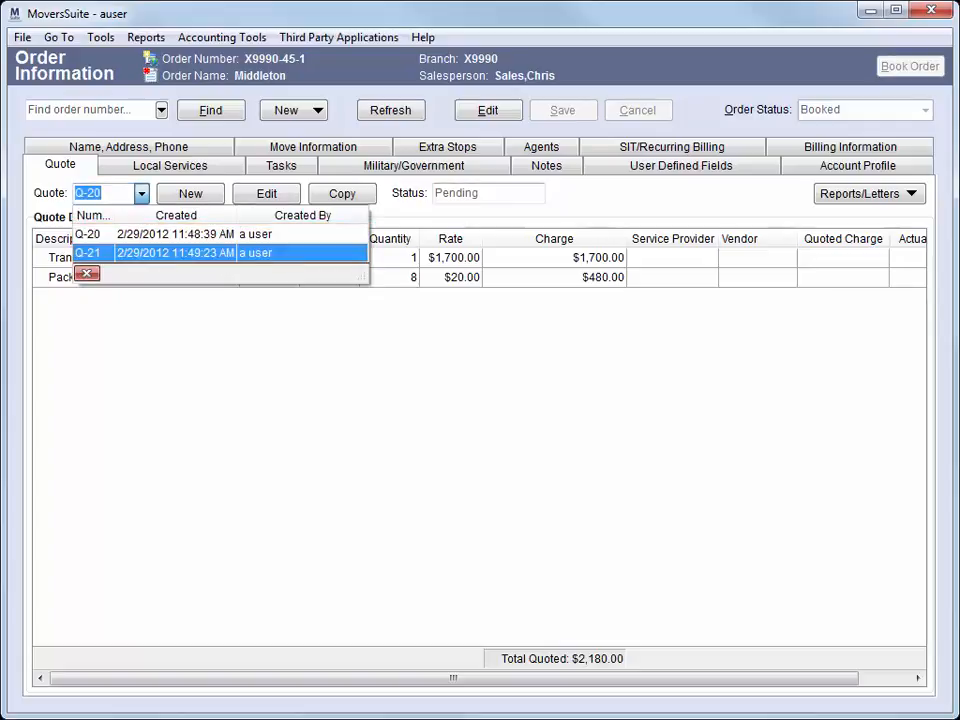
click(142, 253)
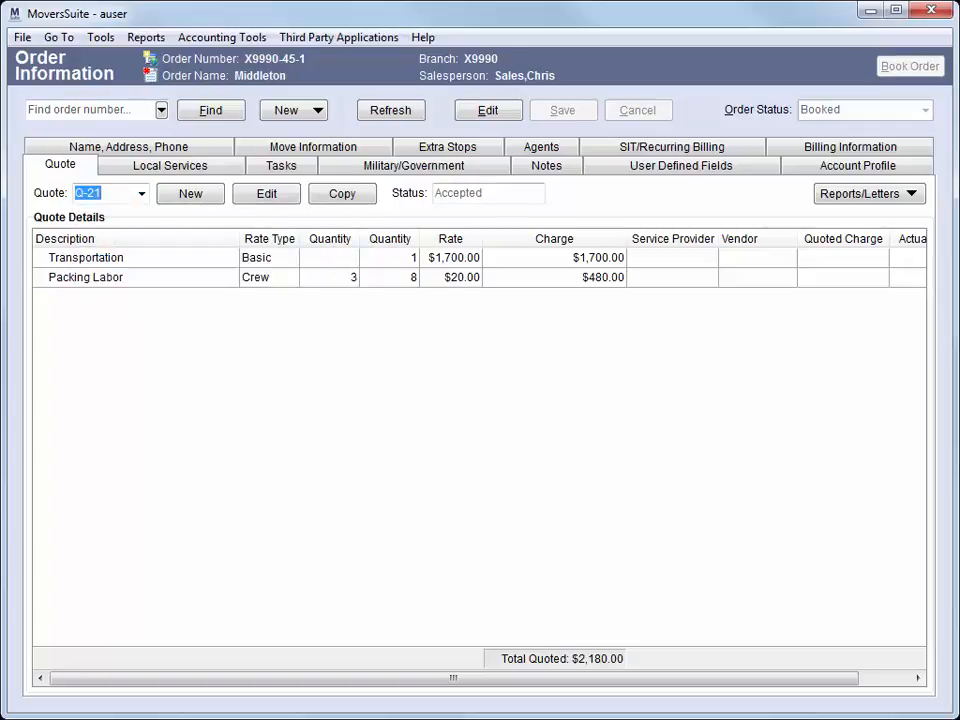
click(86, 258)
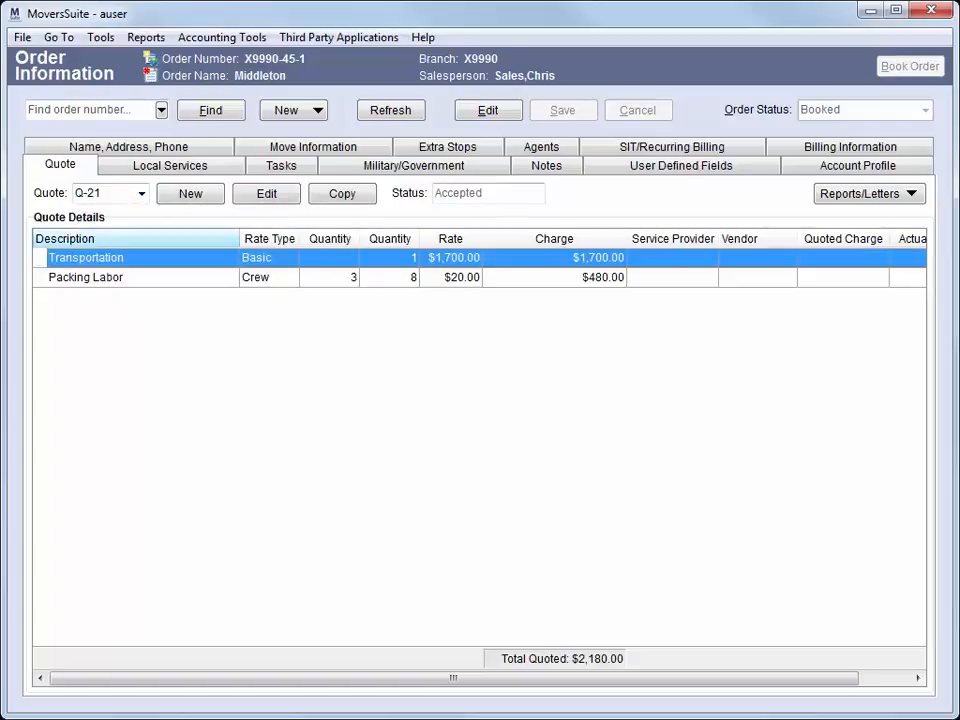
click(267, 193)
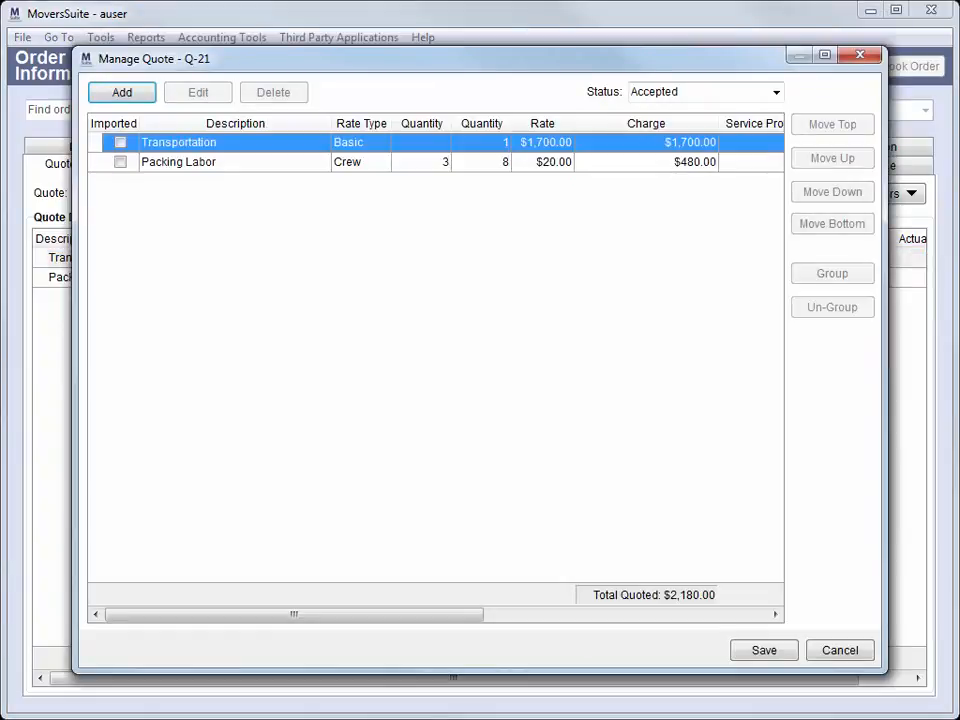
click(235, 162)
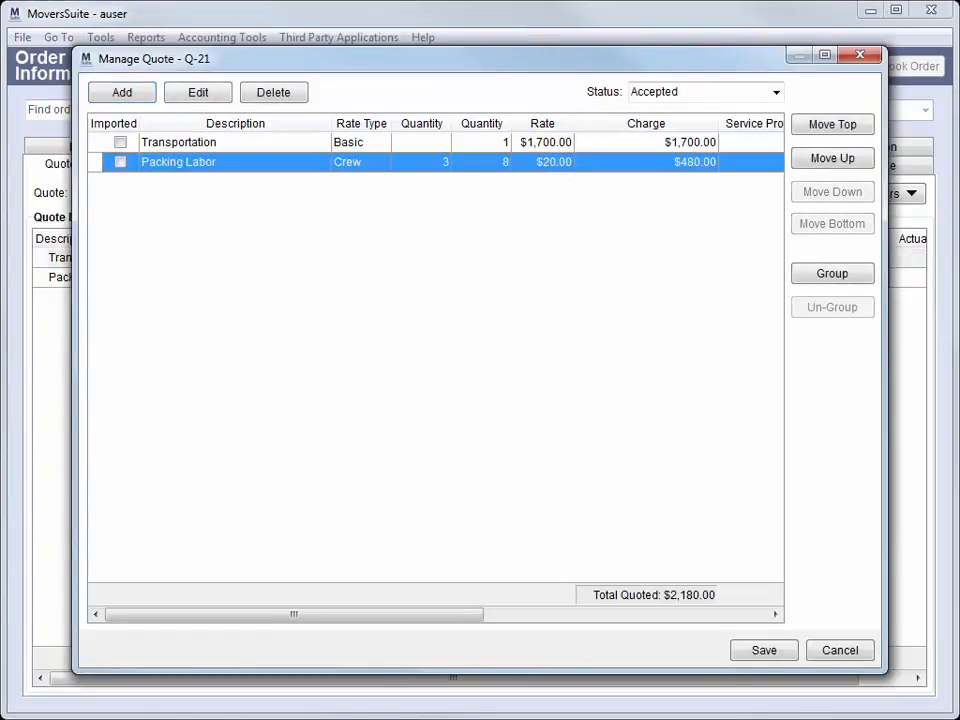
click(840, 650)
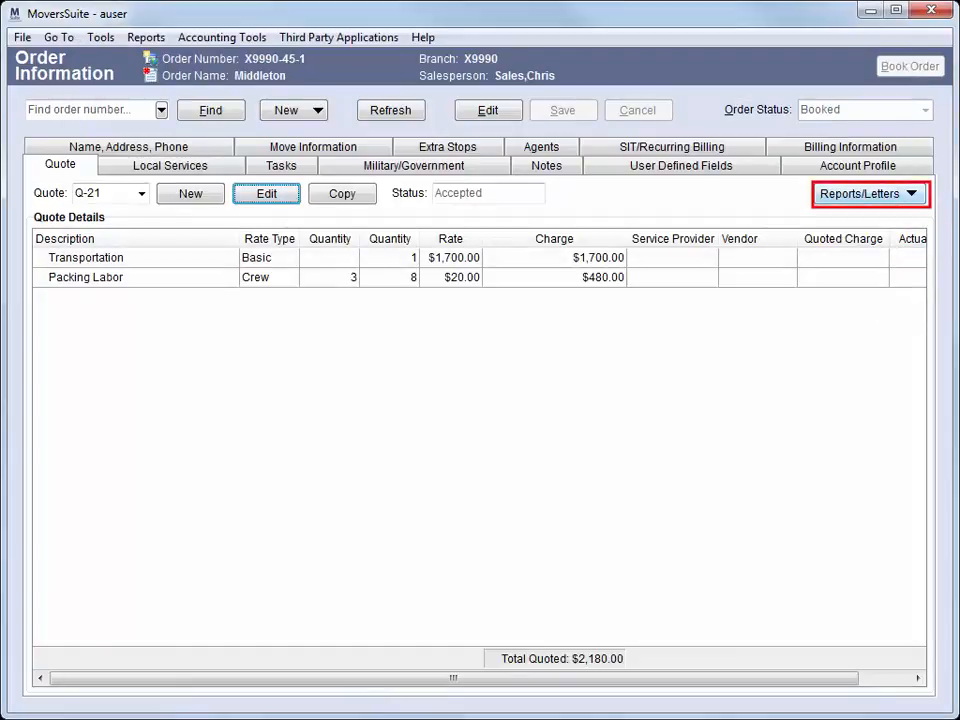
click(869, 194)
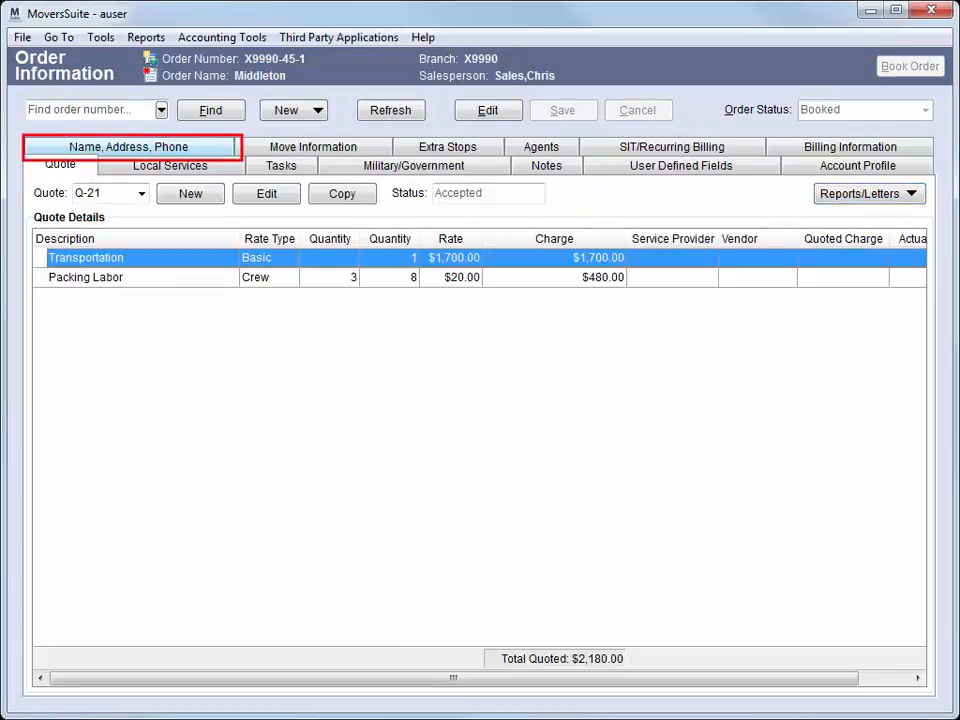
Run the UniGroup Upload HHGD for the order from its Name, Address, Phone view and confirm
click(129, 144)
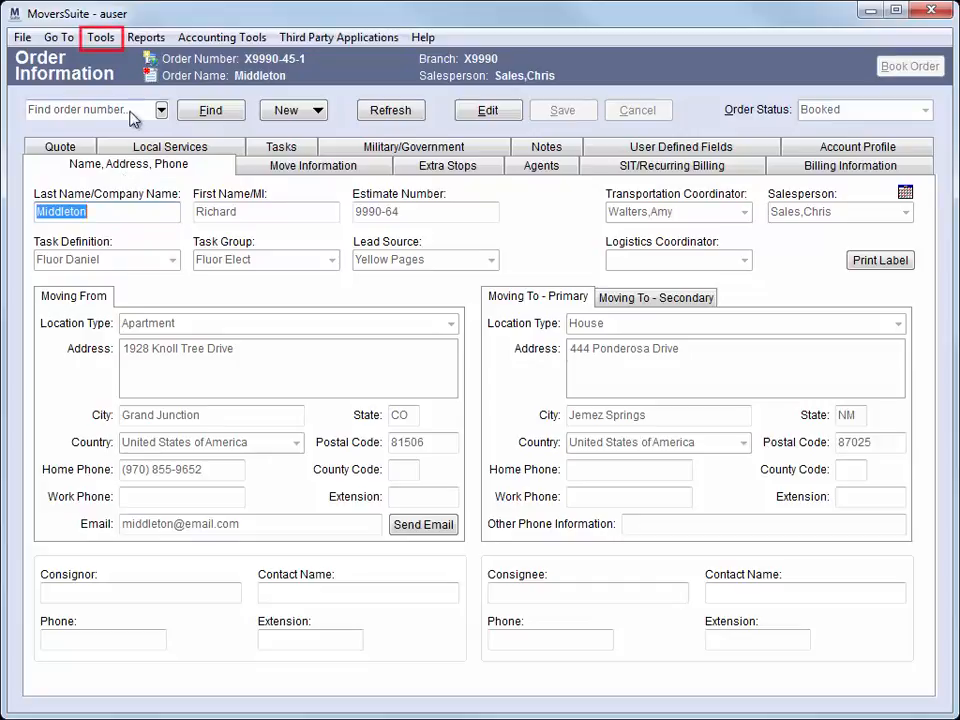
click(115, 41)
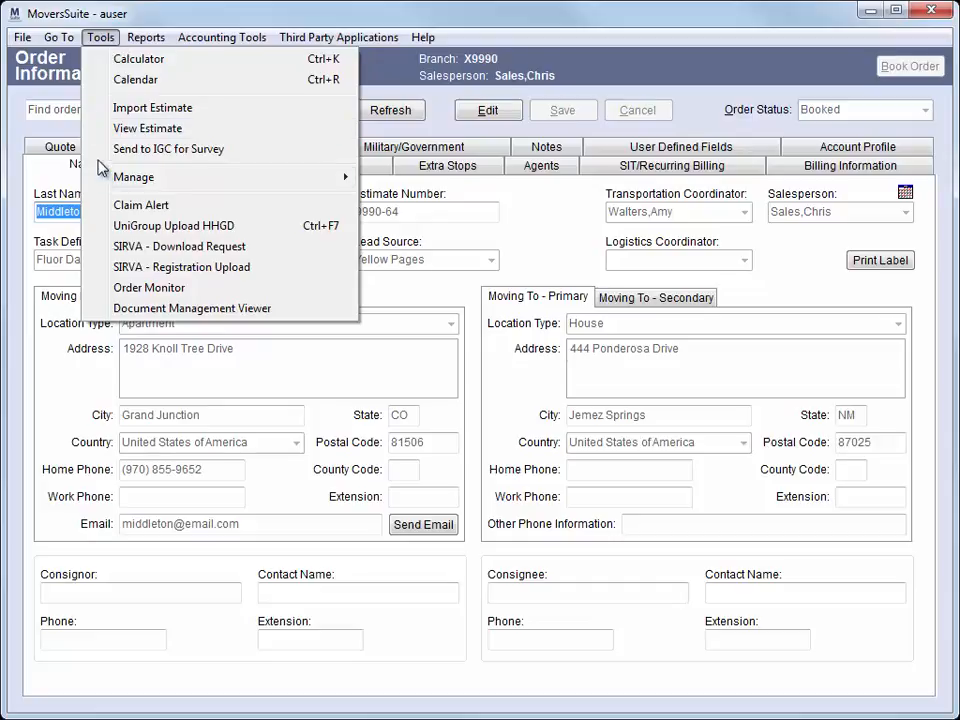
click(104, 225)
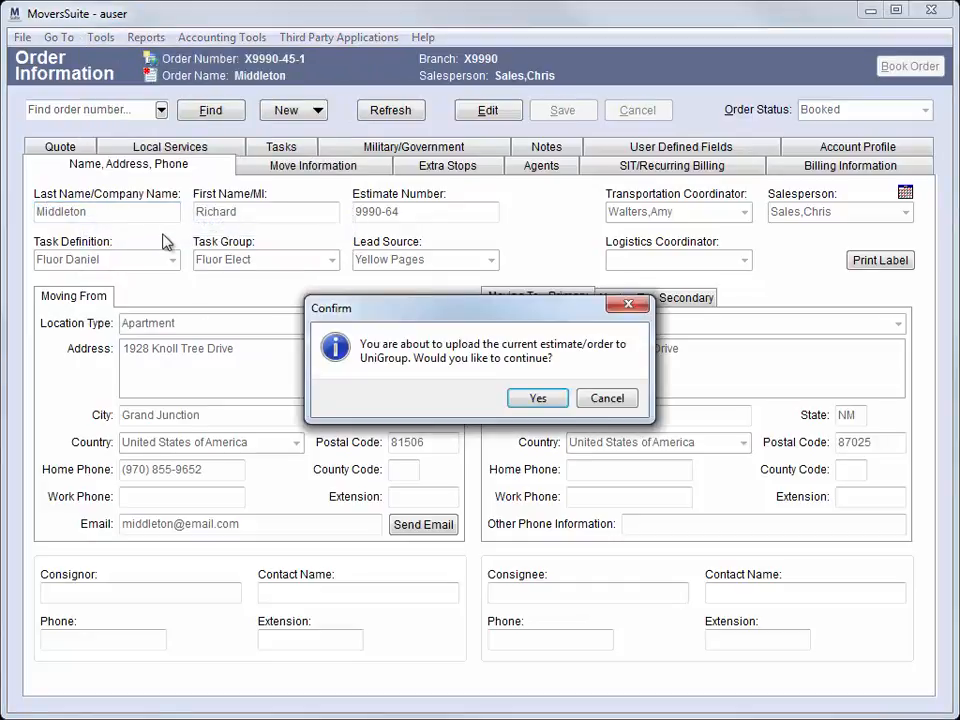
click(538, 398)
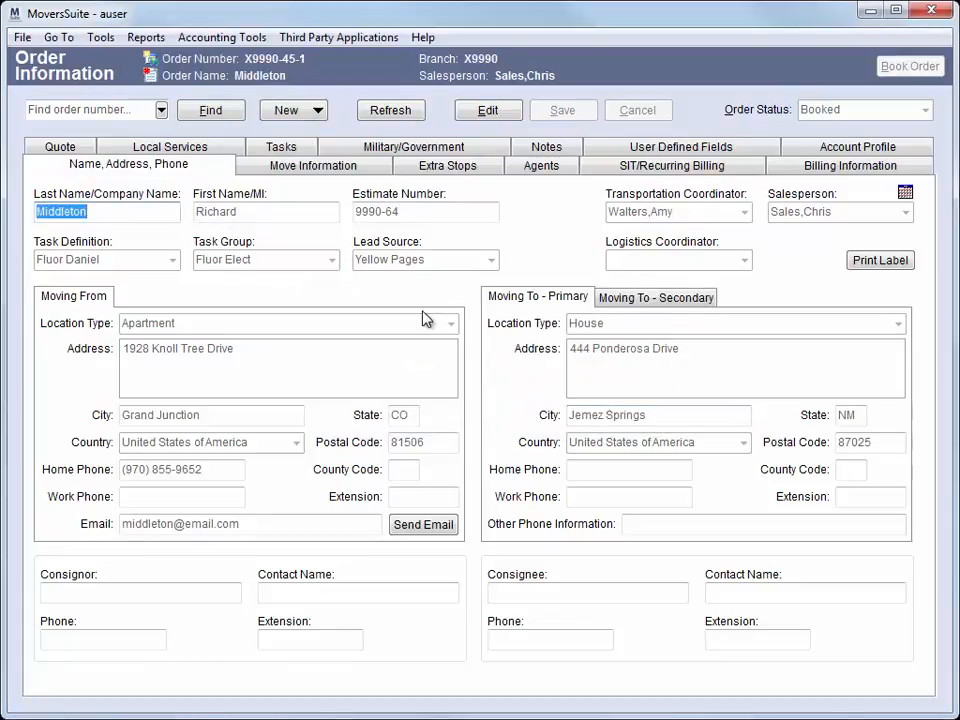